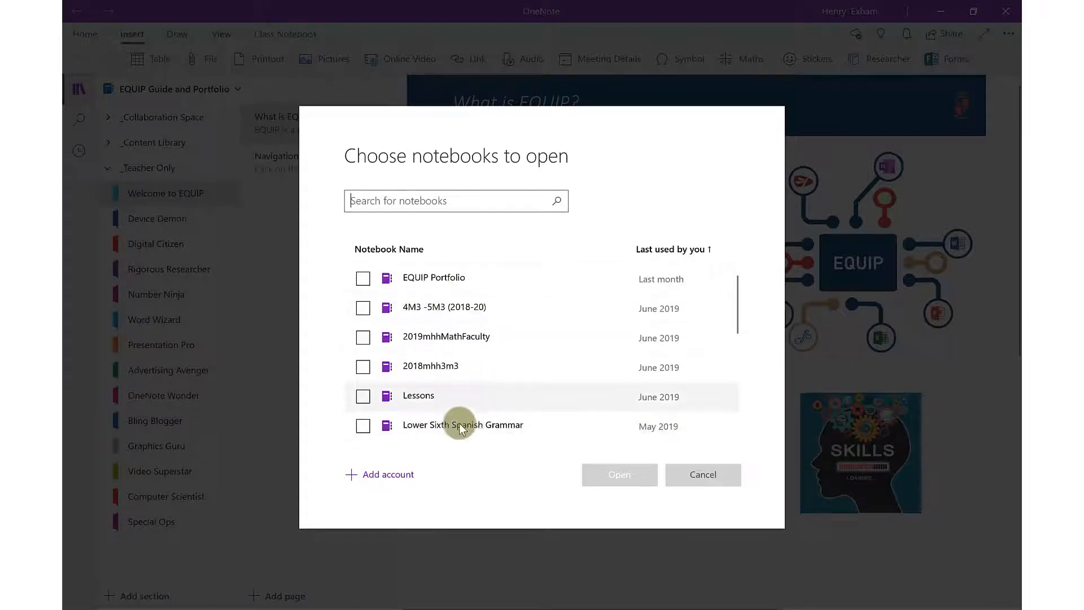
# Browse the list of existing notebooks available to open, then dismiss it without opening any.
pyautogui.scroll(-2, 479, 364)
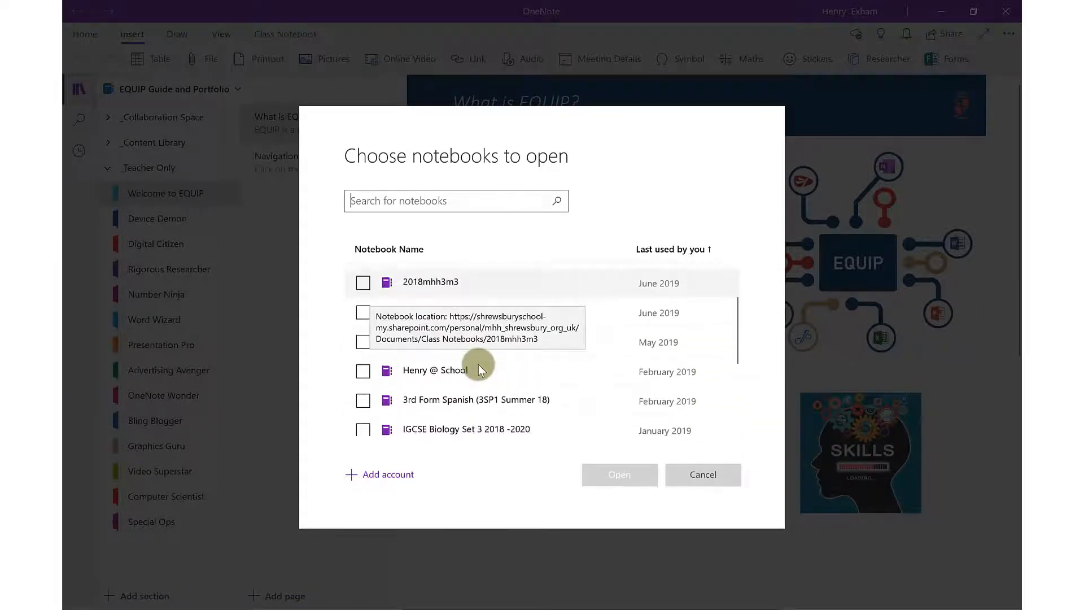
pyautogui.click(703, 473)
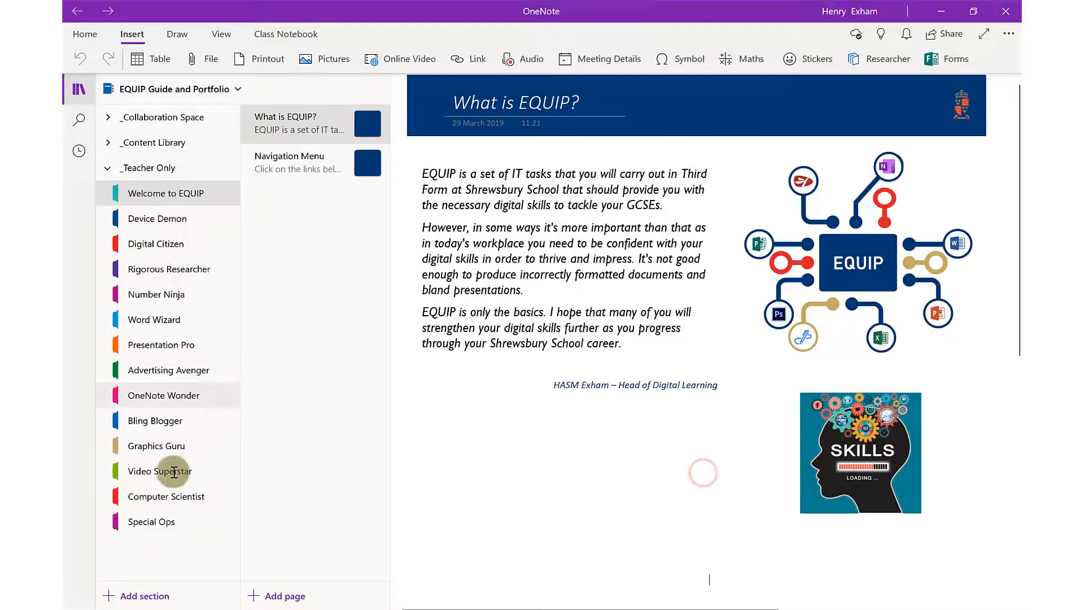
# Create a blank notebook named Test containing two sections, Section 1 and Section 2.
pyautogui.click(214, 89)
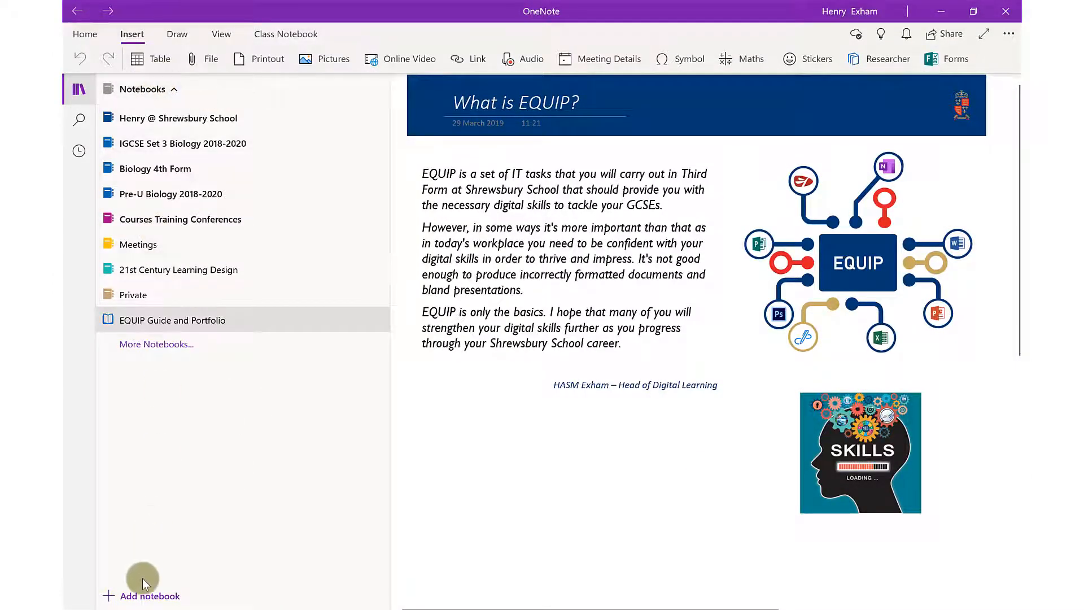
pyautogui.click(144, 598)
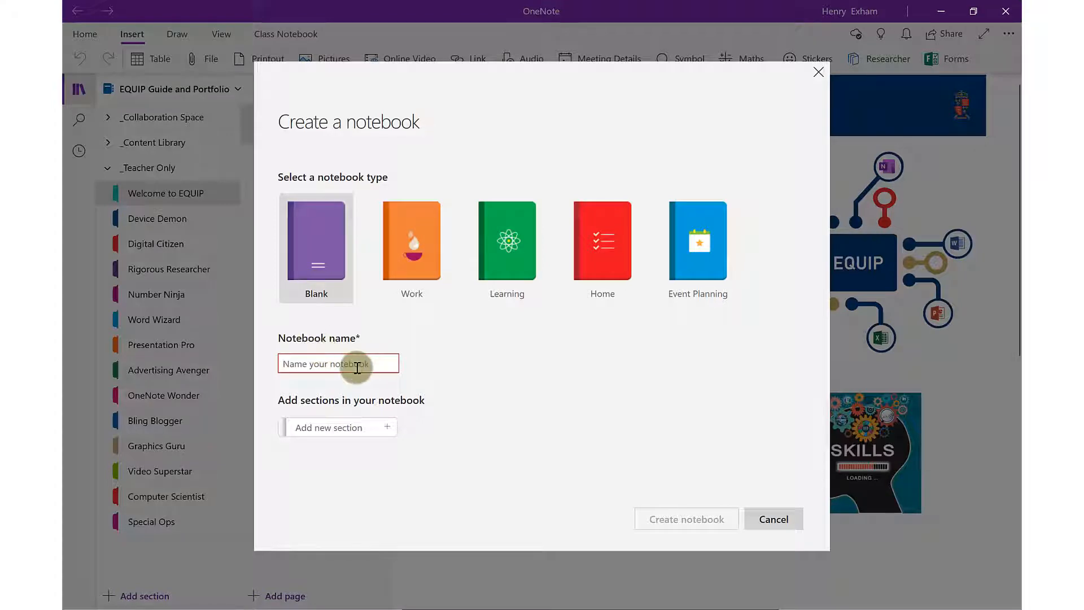
pyautogui.write('Test')
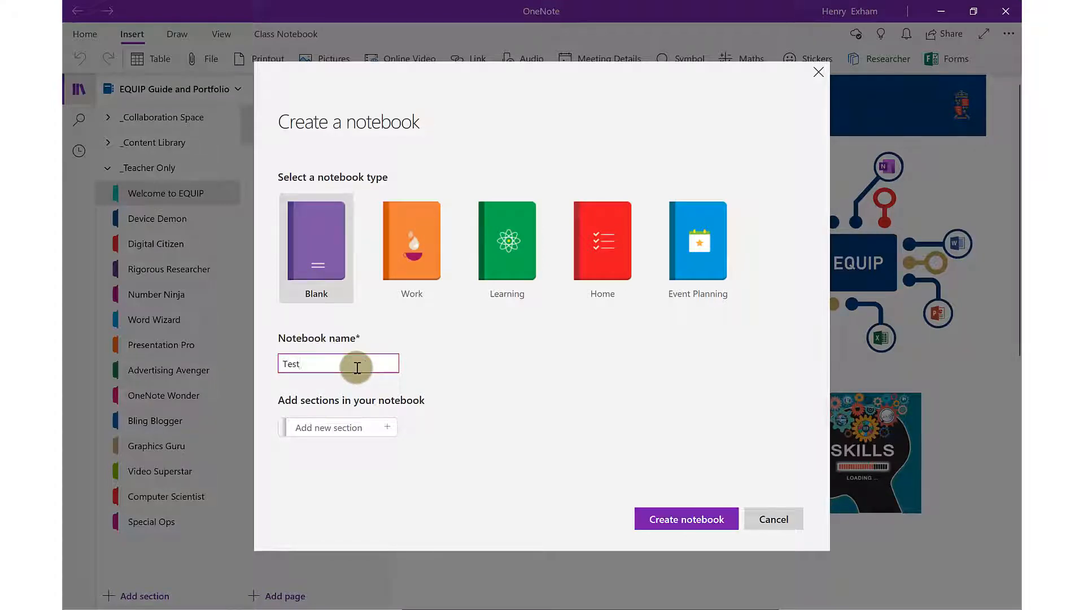
pyautogui.click(388, 428)
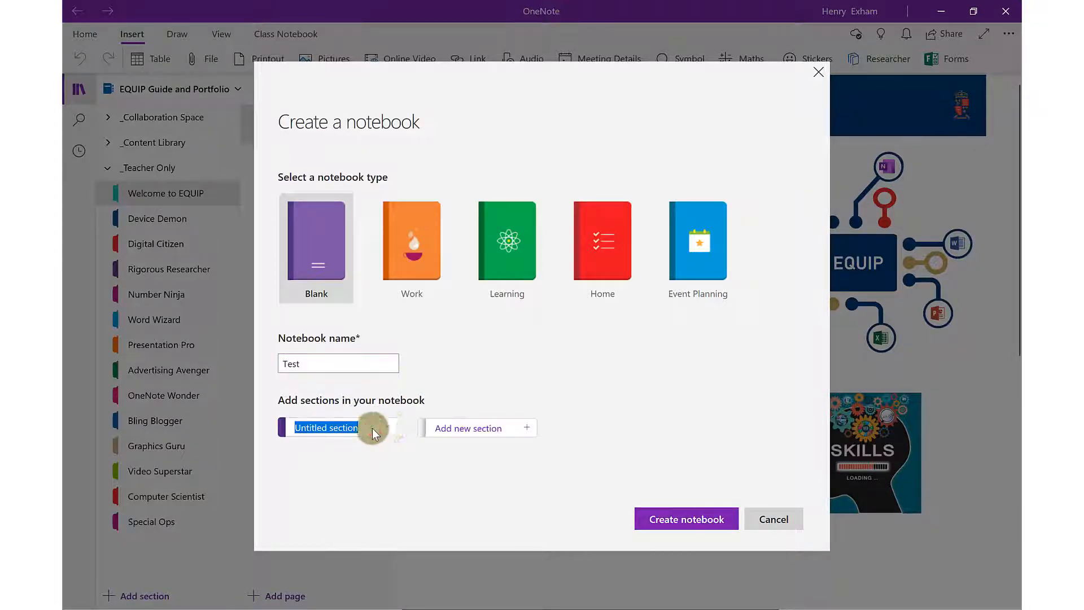
pyautogui.click(352, 428)
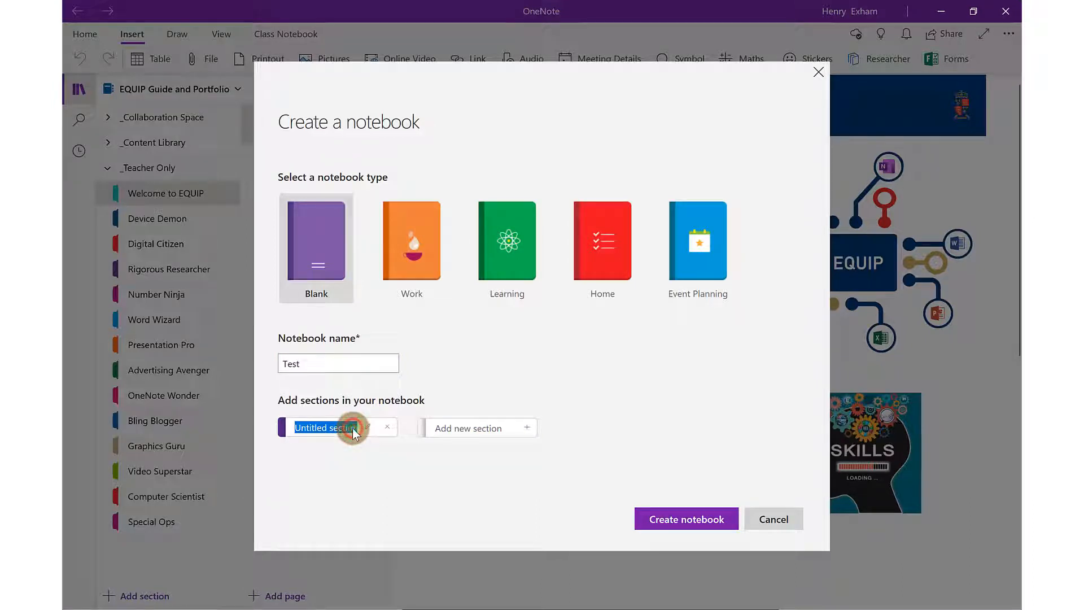
pyautogui.write('Section 1')
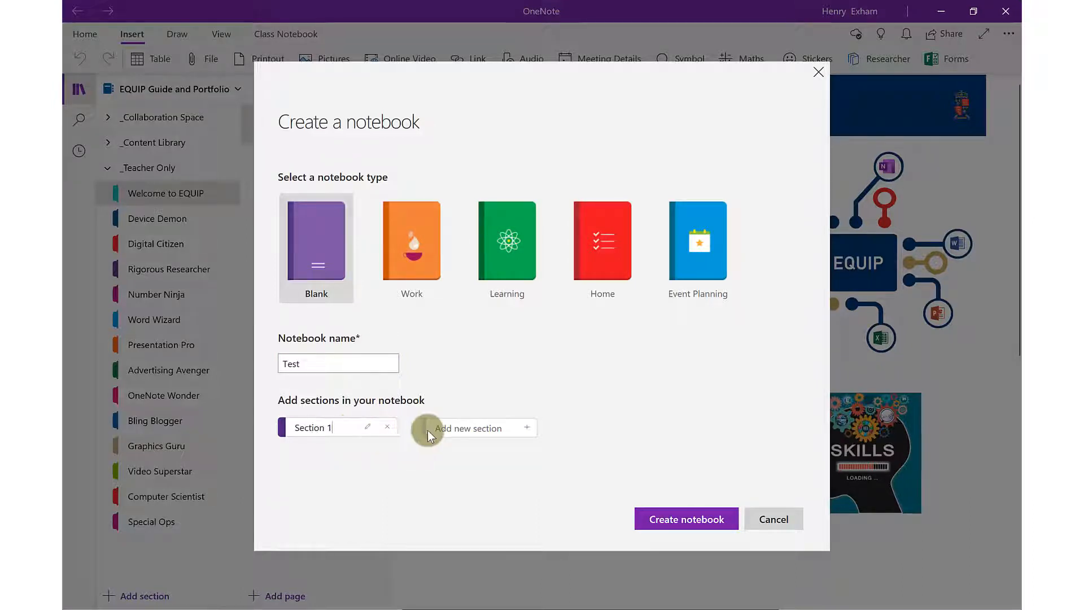
pyautogui.click(455, 428)
pyautogui.write('Section 2')
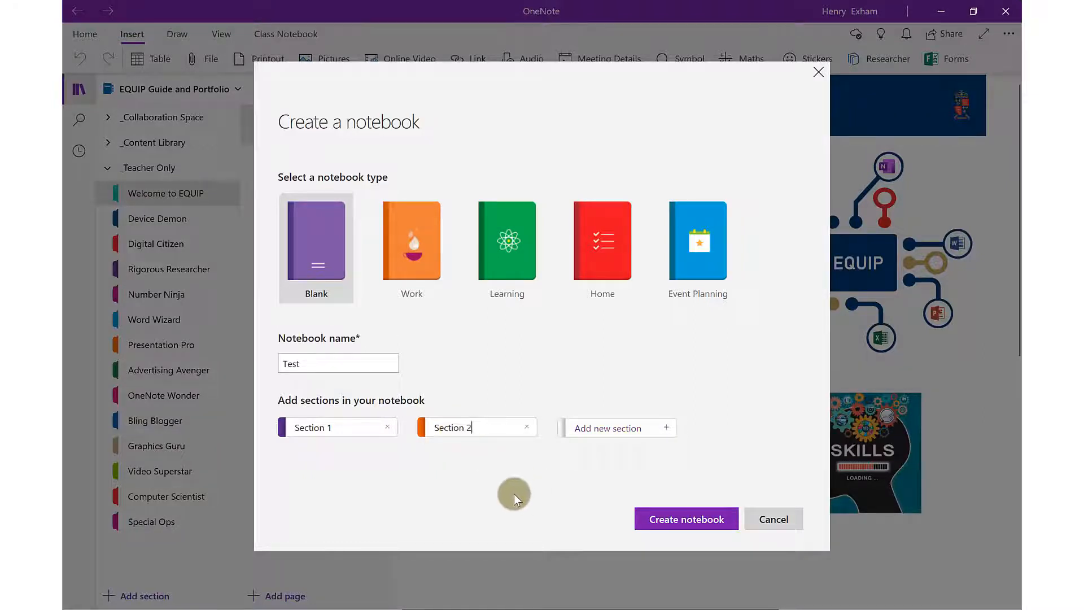
pyautogui.click(677, 518)
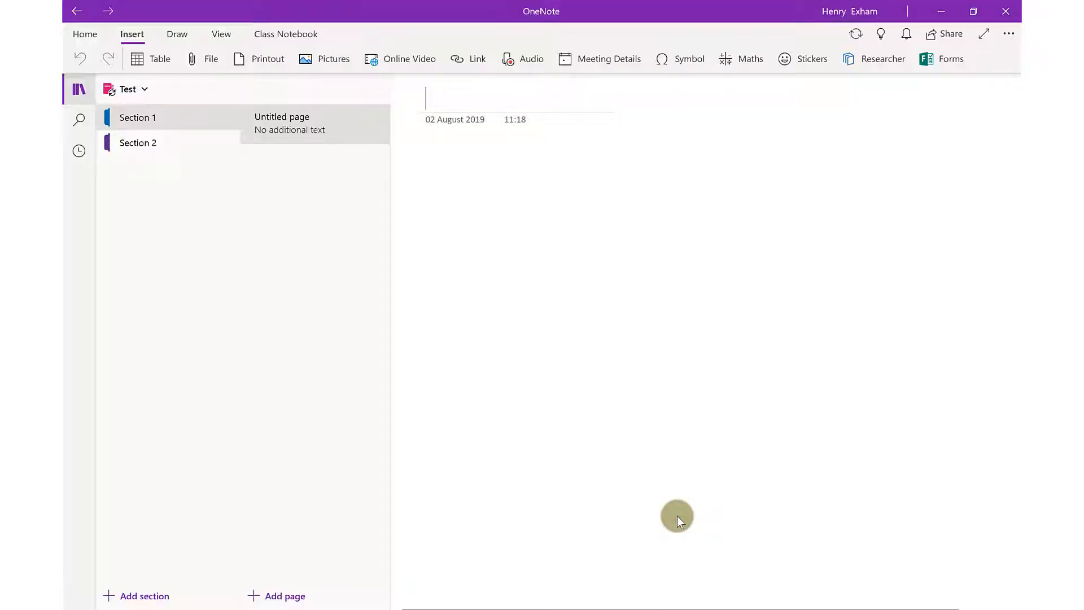
# Return to the Test notebook from the notebook list and add a third section named Section 3.
pyautogui.click(139, 90)
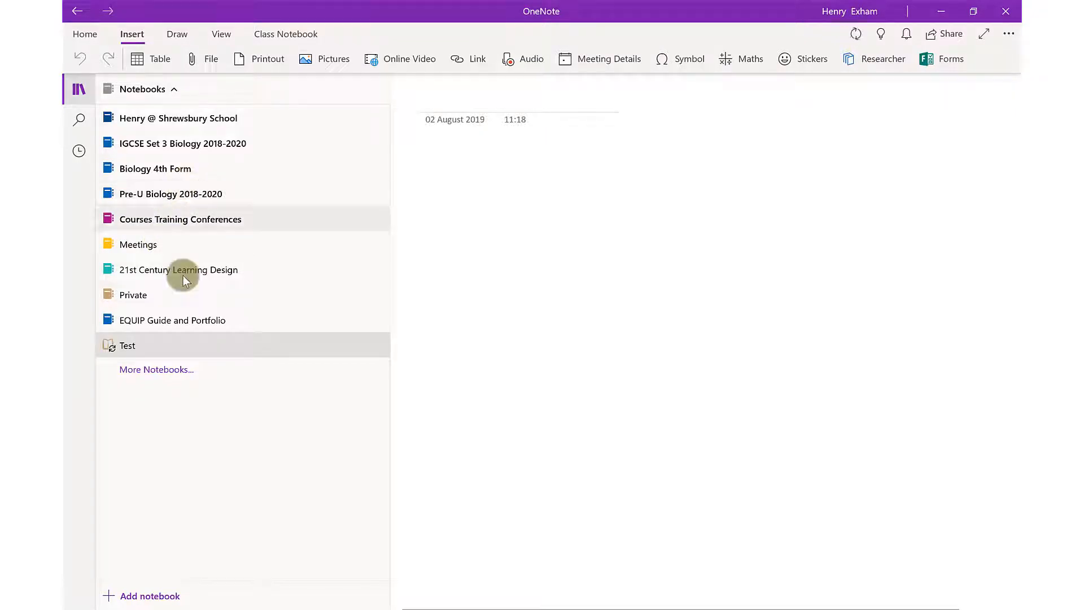
pyautogui.click(175, 345)
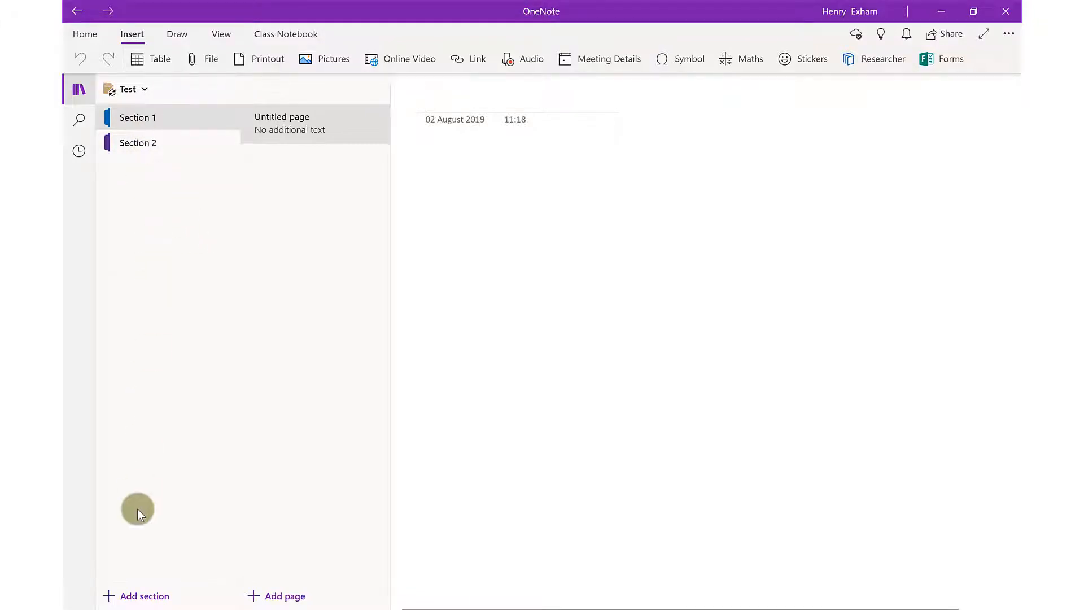
pyautogui.click(138, 596)
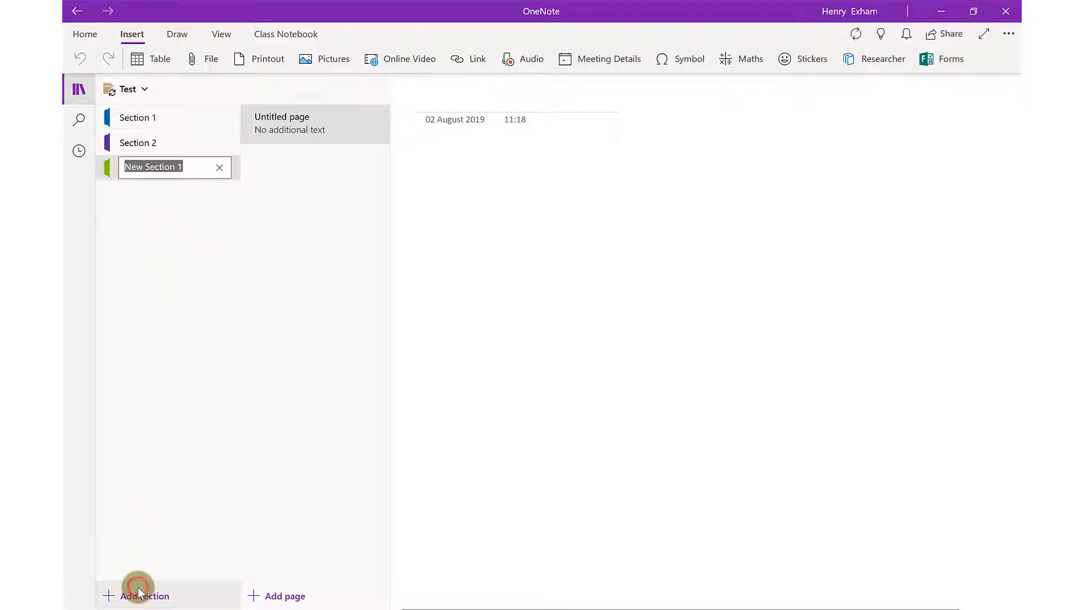
pyautogui.write('Section 3')
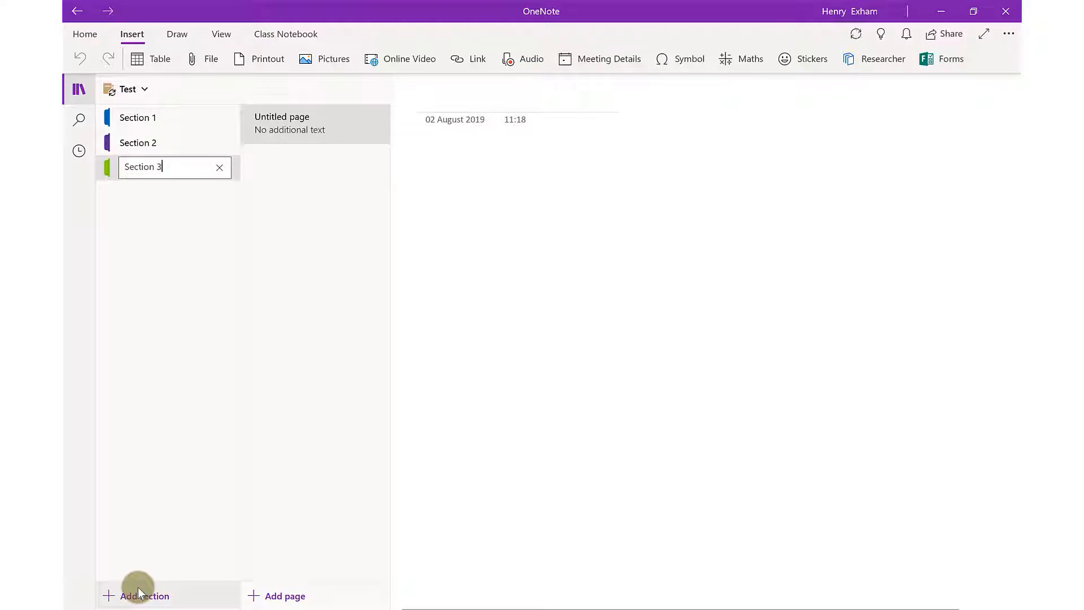
pyautogui.click(150, 509)
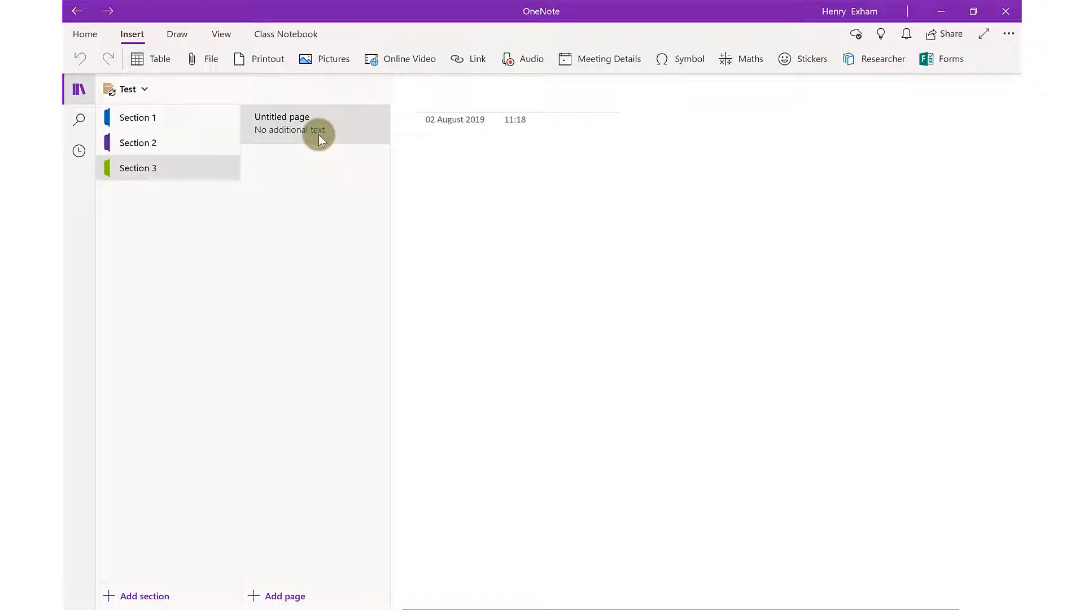
# Title the untitled page in Section 1 "Test page 1".
pyautogui.click(181, 117)
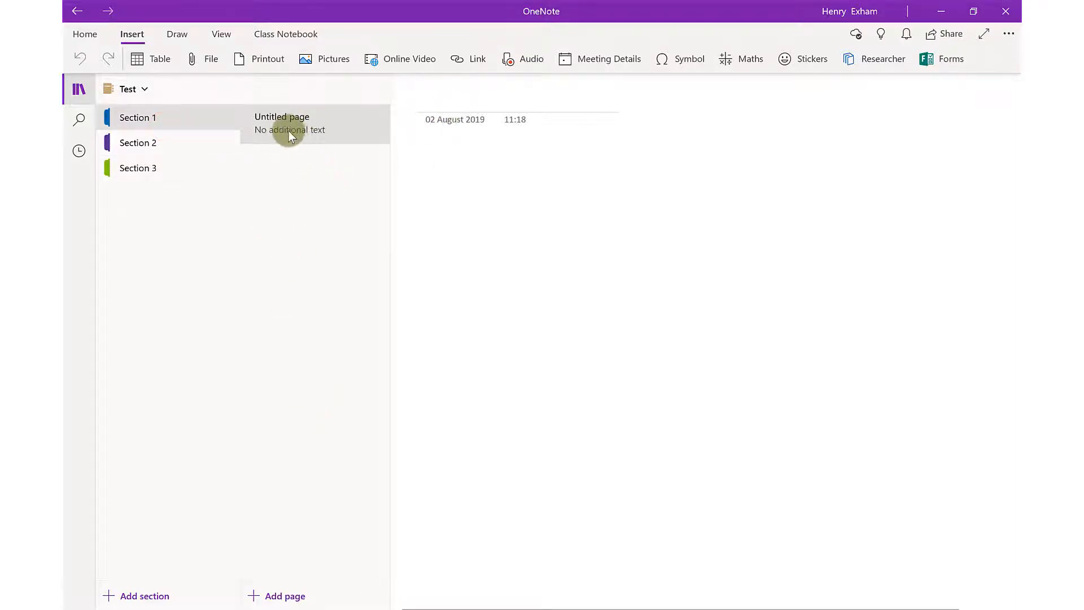
pyautogui.click(457, 97)
pyautogui.write('Test page 1')
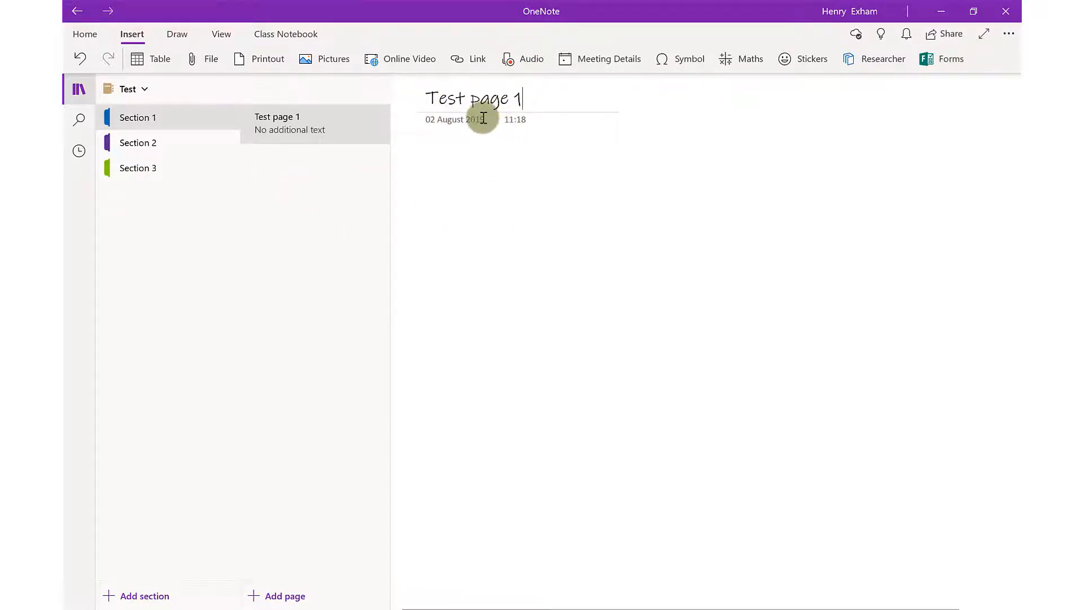
# Look up the default font setting and its available fonts in the program options, leaving the setting as it is.
pyautogui.click(1008, 33)
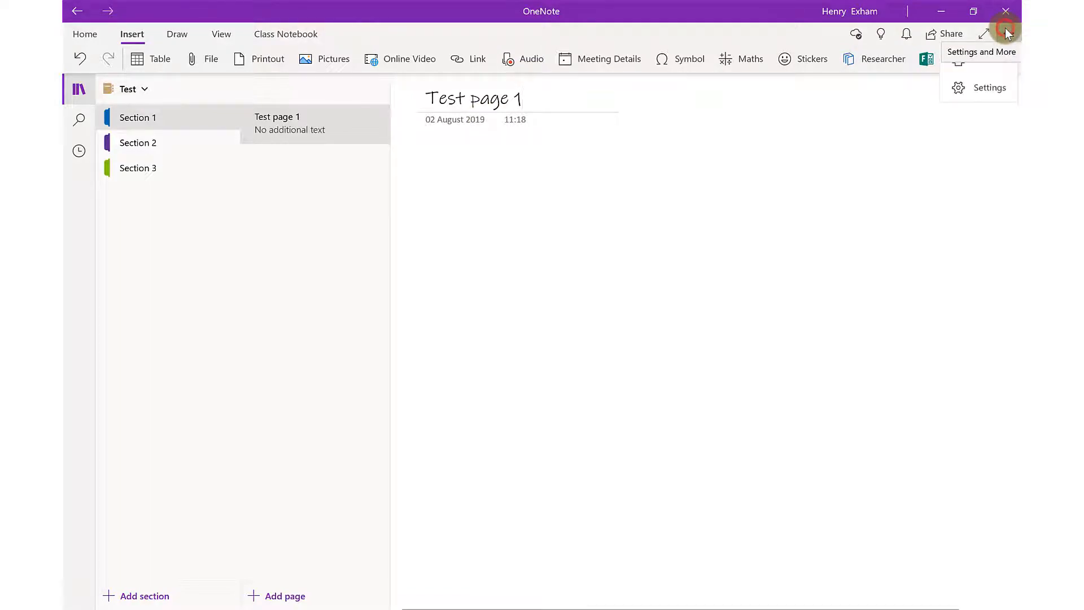
pyautogui.click(977, 85)
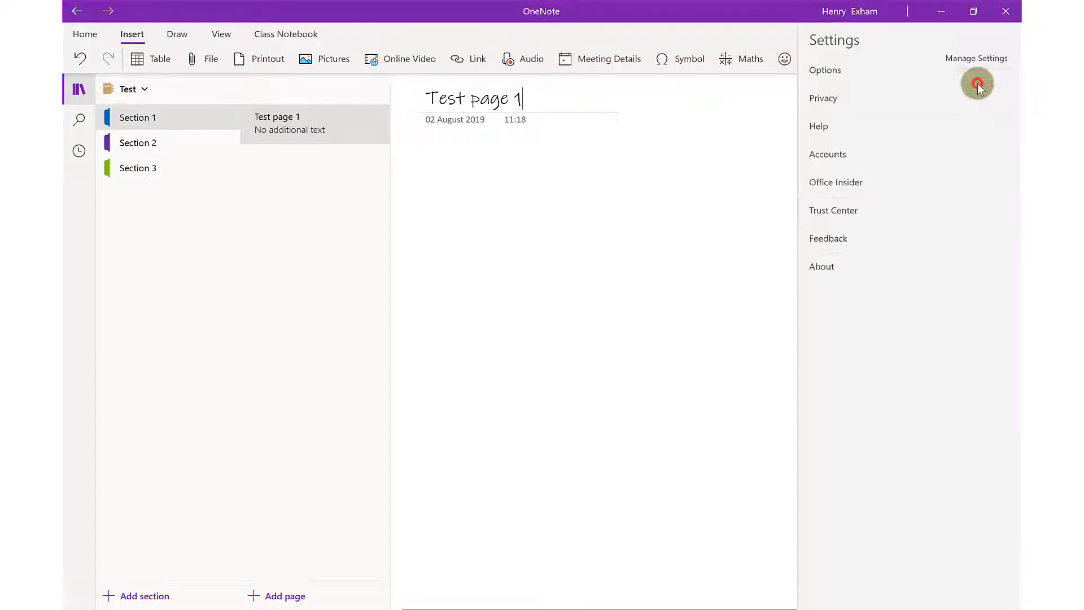
pyautogui.click(875, 78)
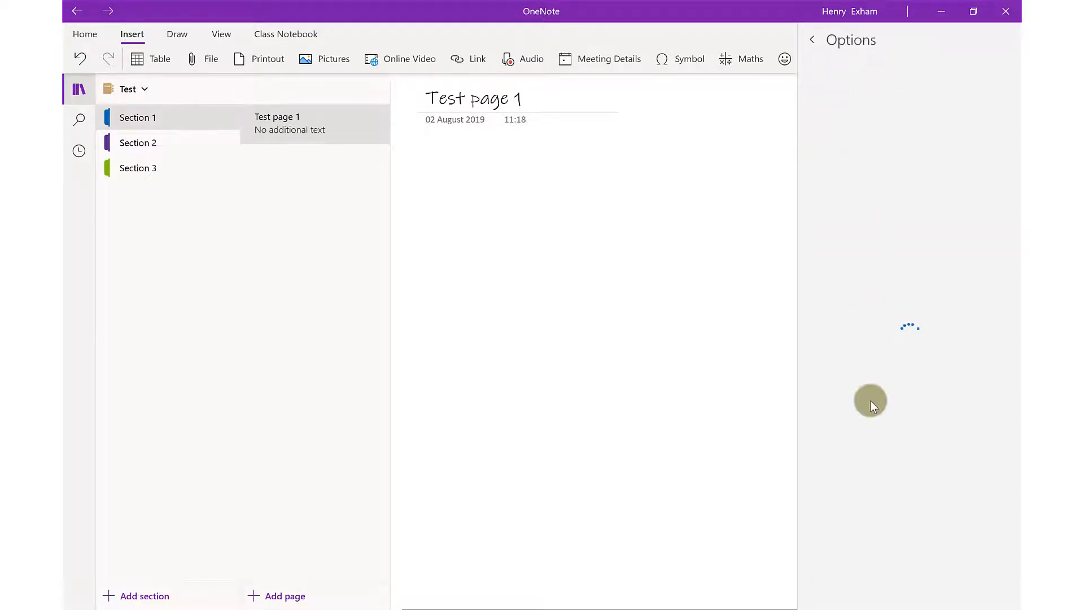
pyautogui.scroll(-3, 870, 401)
pyautogui.scroll(-8, 869, 401)
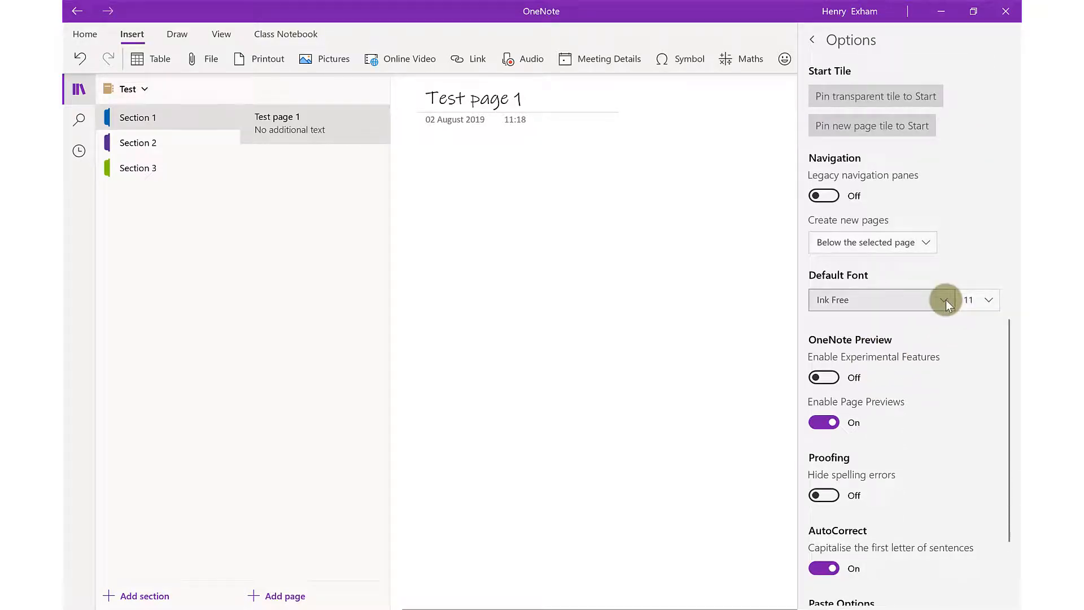
pyautogui.click(945, 300)
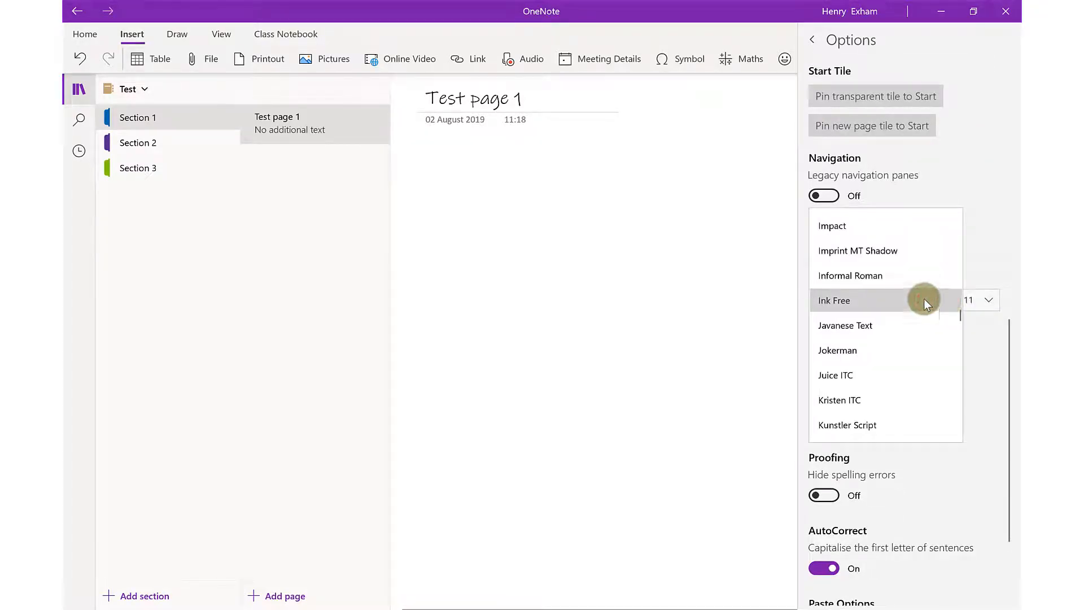
pyautogui.click(739, 294)
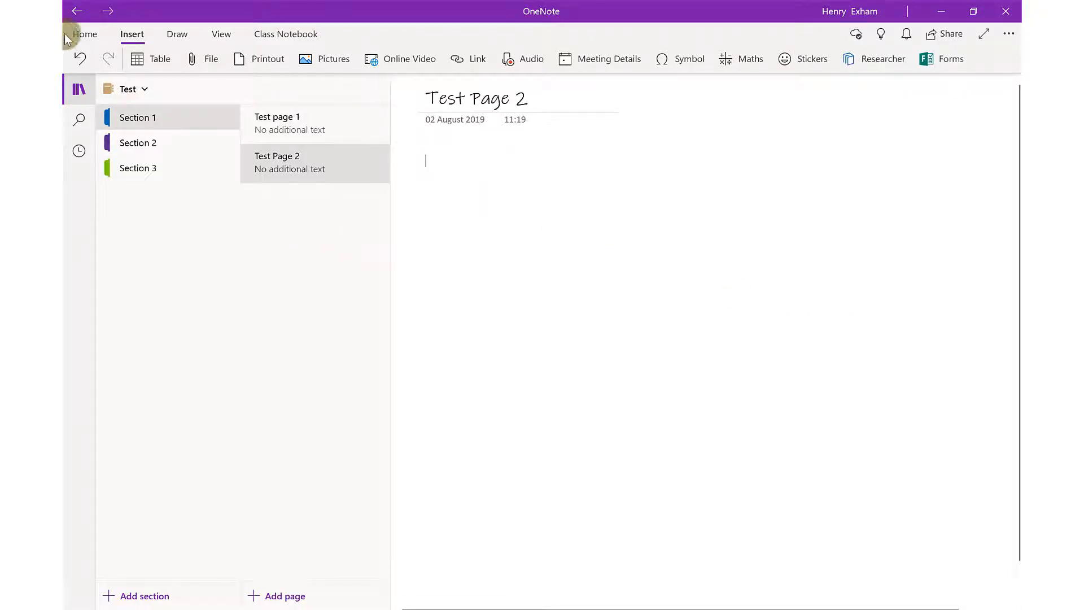
# Review the formatting, insertion, drawing and view commands available for Test Page 2.
pyautogui.click(83, 36)
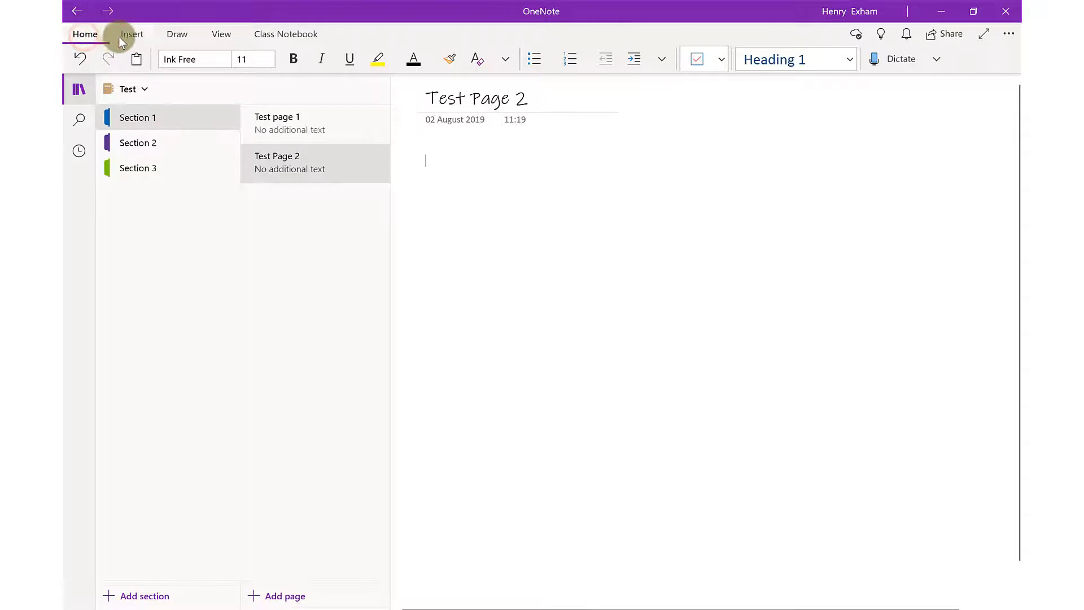
pyautogui.click(133, 39)
pyautogui.click(178, 34)
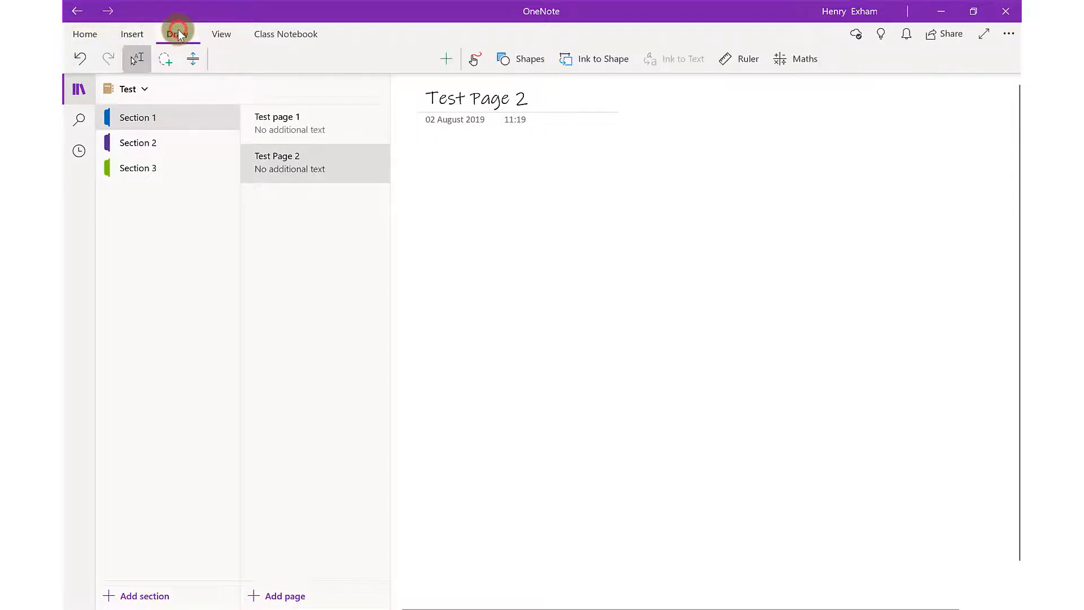
pyautogui.click(215, 34)
pyautogui.click(84, 35)
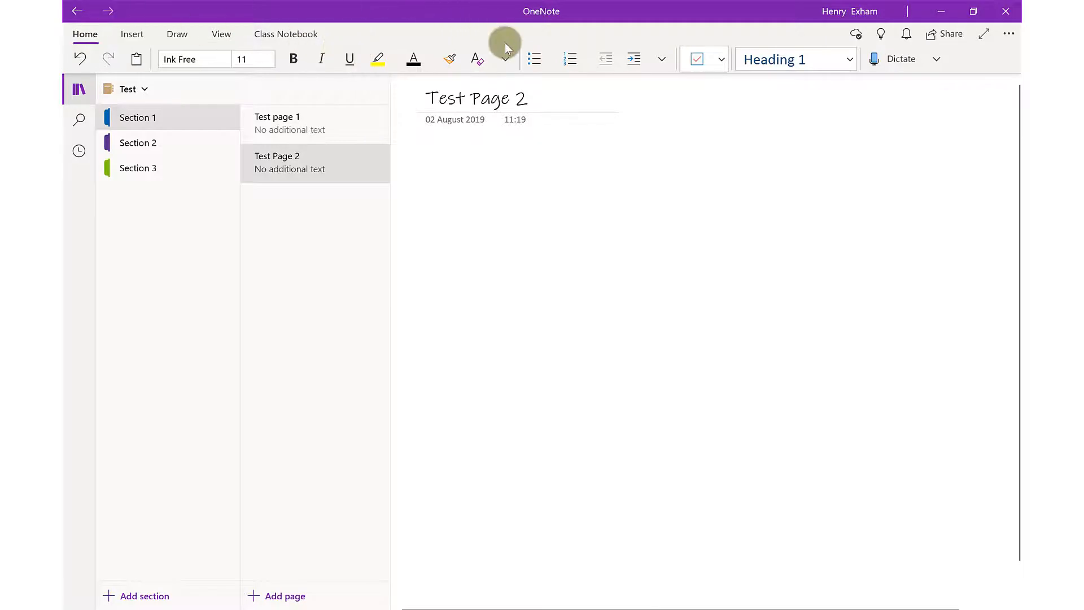
pyautogui.click(134, 31)
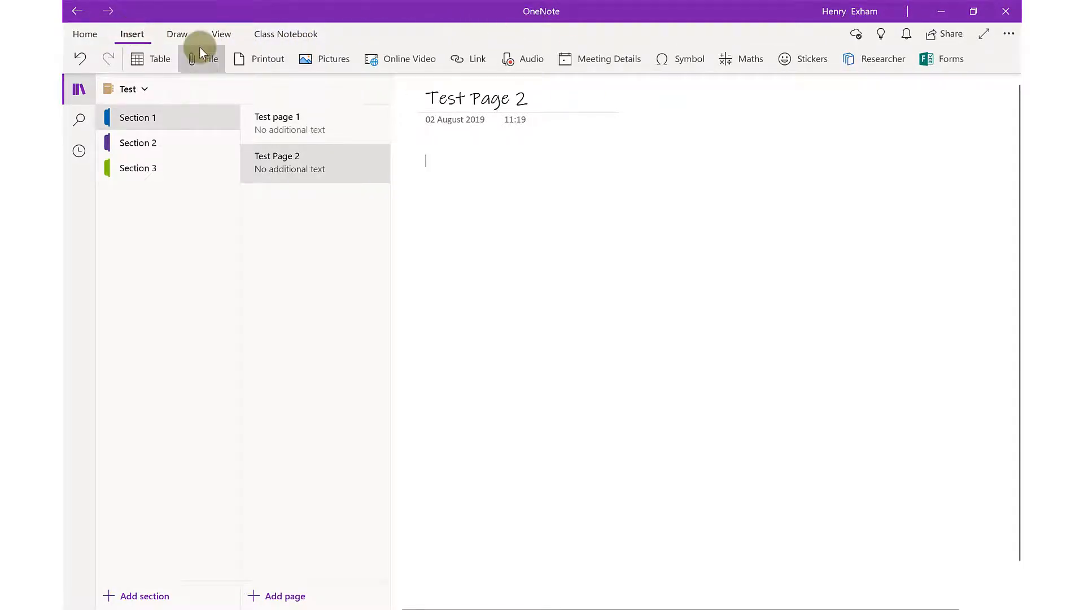
pyautogui.click(178, 37)
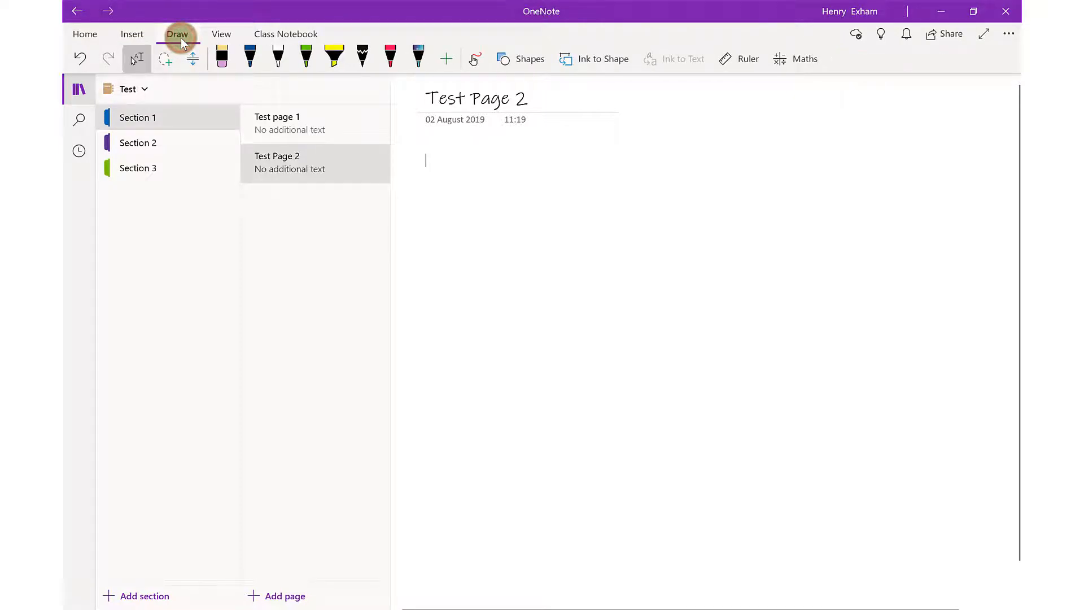
pyautogui.click(221, 35)
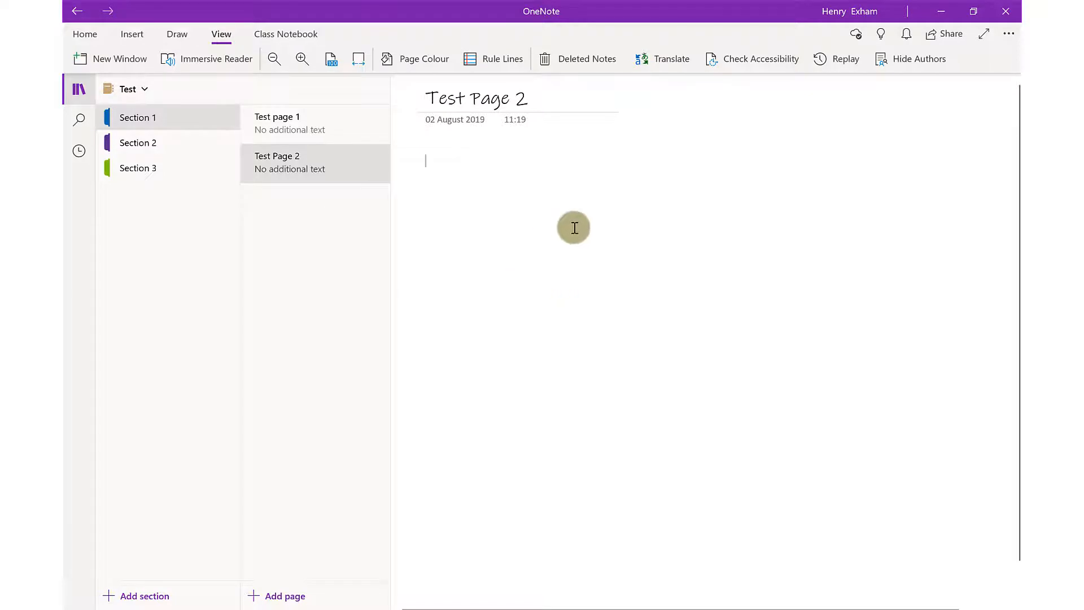
# Look through the extra page colours, then apply the pale yellow preset as the background of Test Page 2.
pyautogui.click(430, 59)
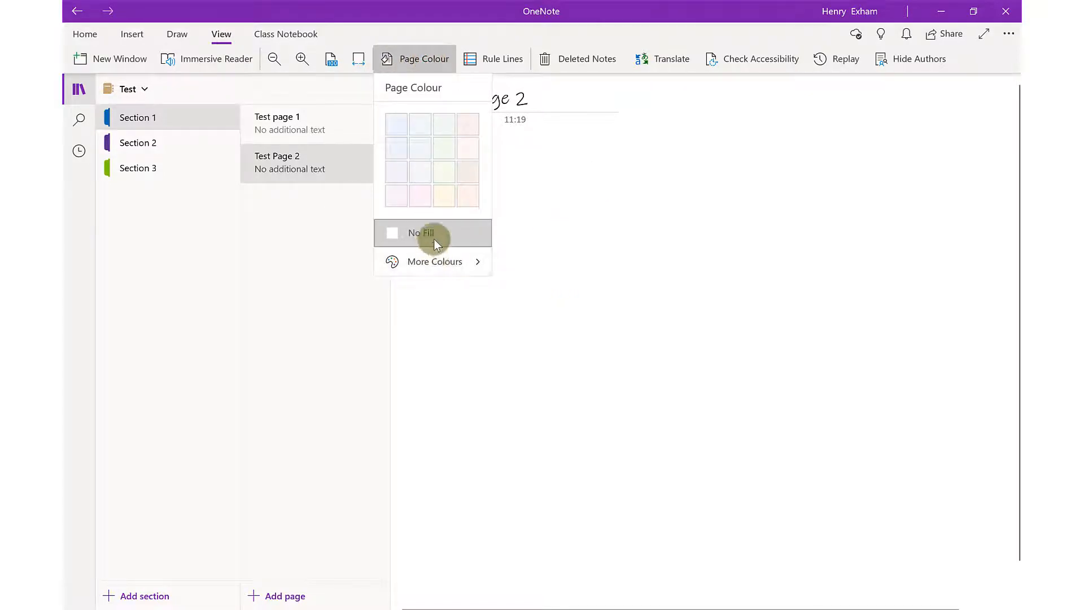
pyautogui.click(442, 268)
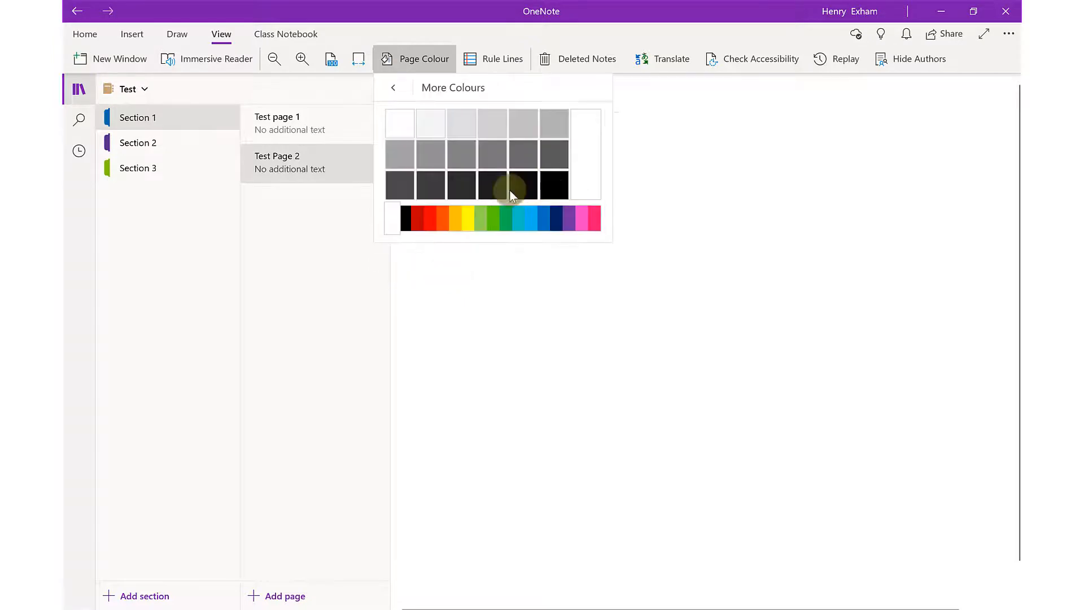
pyautogui.click(386, 89)
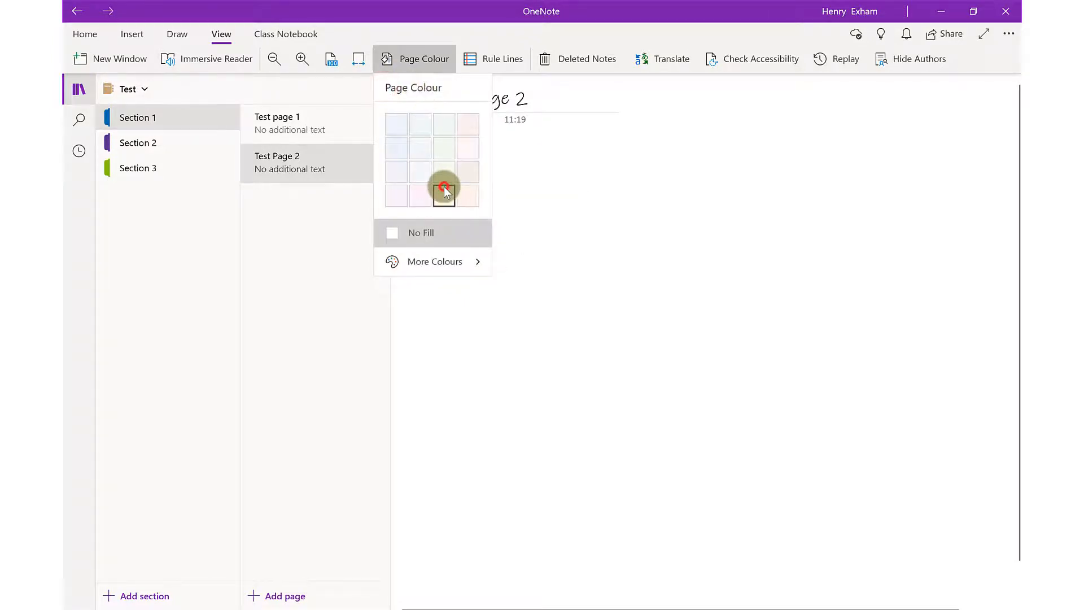
pyautogui.click(443, 191)
# Apply the smallest grid lines to the background of Test page 1.
pyautogui.click(322, 119)
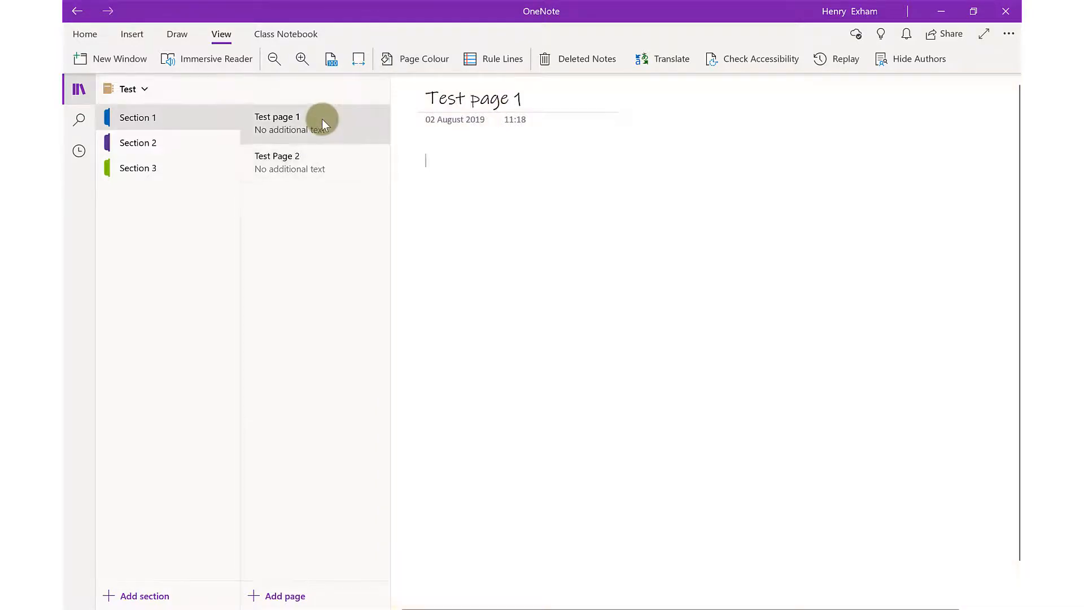
pyautogui.click(511, 59)
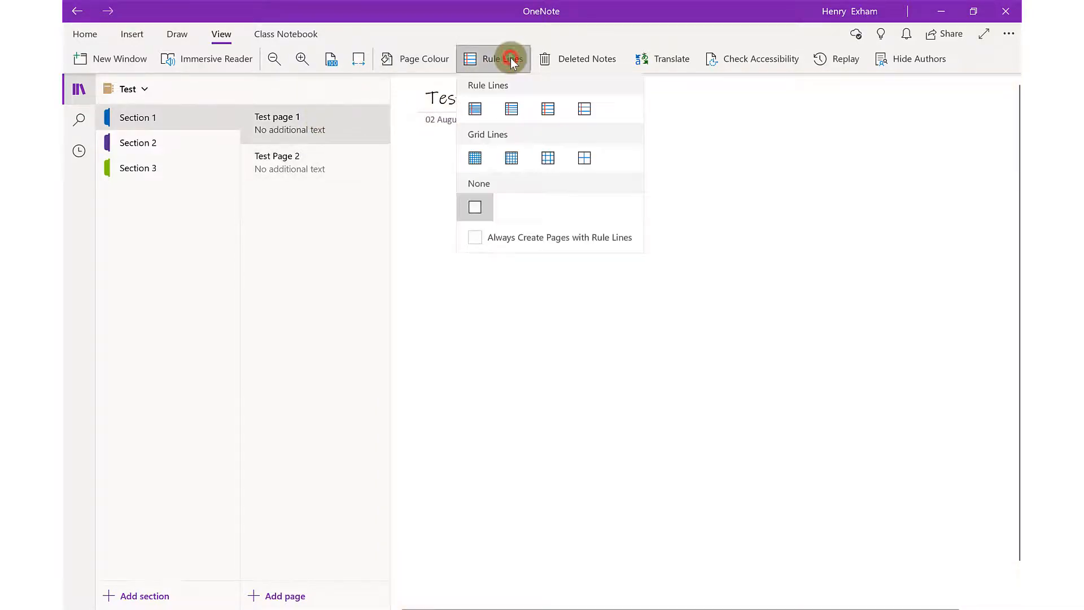
pyautogui.click(485, 161)
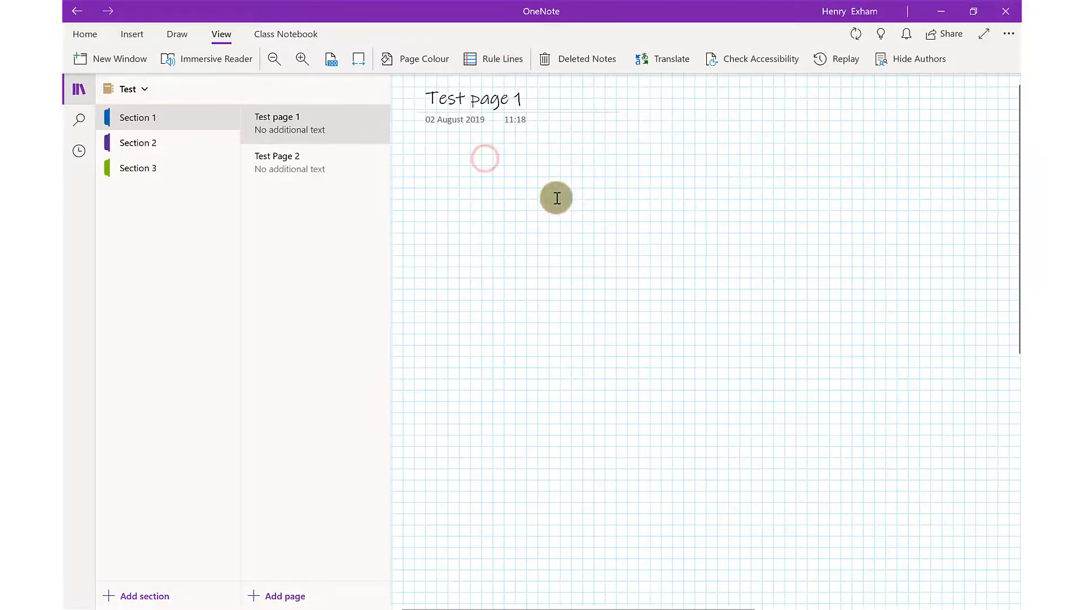
# Replace the grid lines on Test page 1 with the College Ruled lines, and compare its background with that of Test Page 2.
pyautogui.click(486, 59)
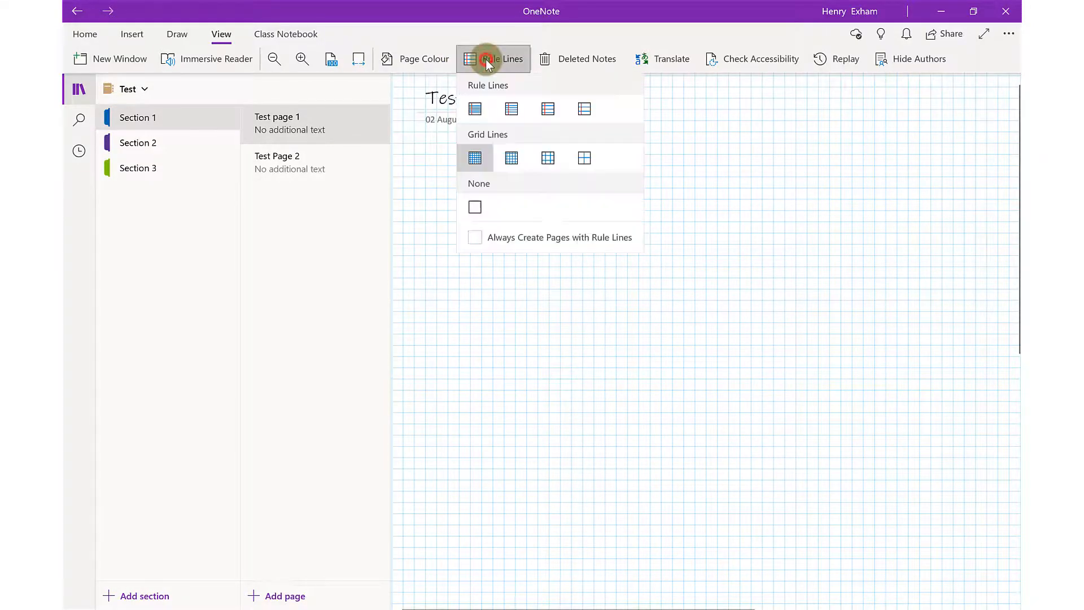
pyautogui.click(511, 108)
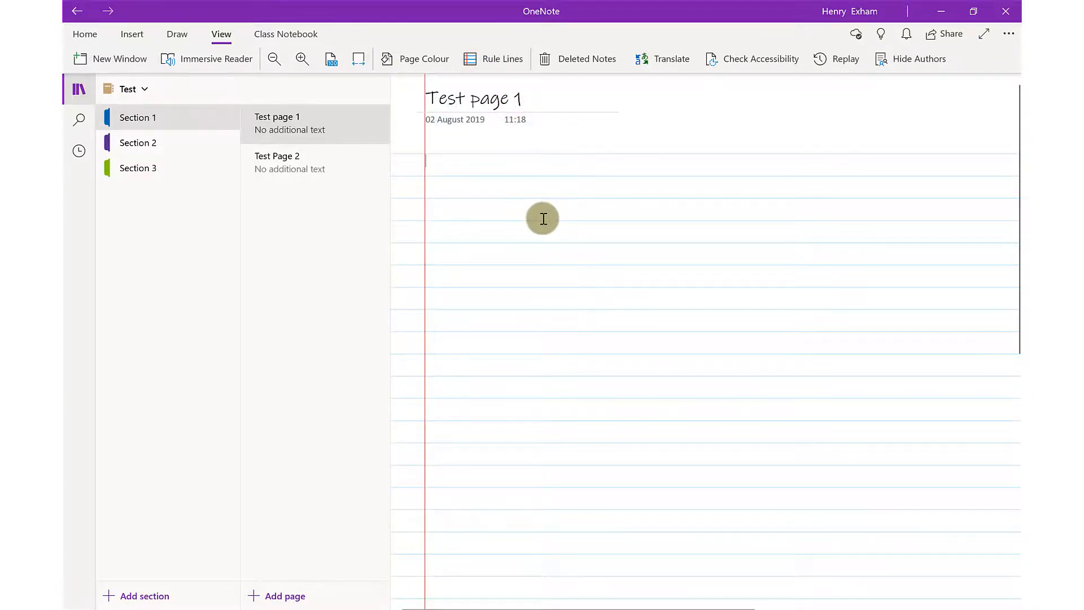
pyautogui.click(278, 147)
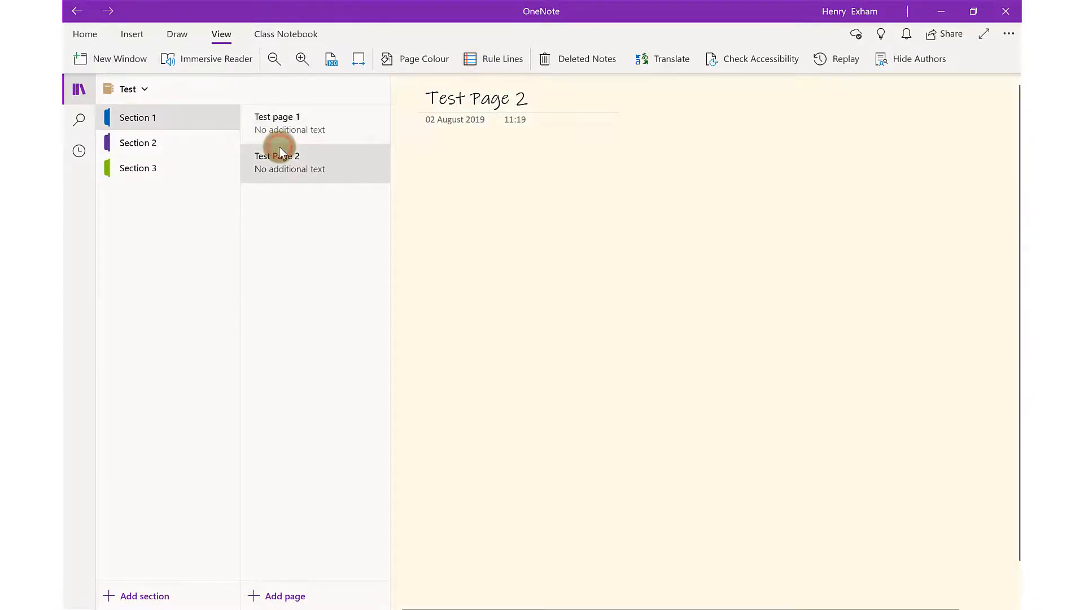
pyautogui.click(304, 123)
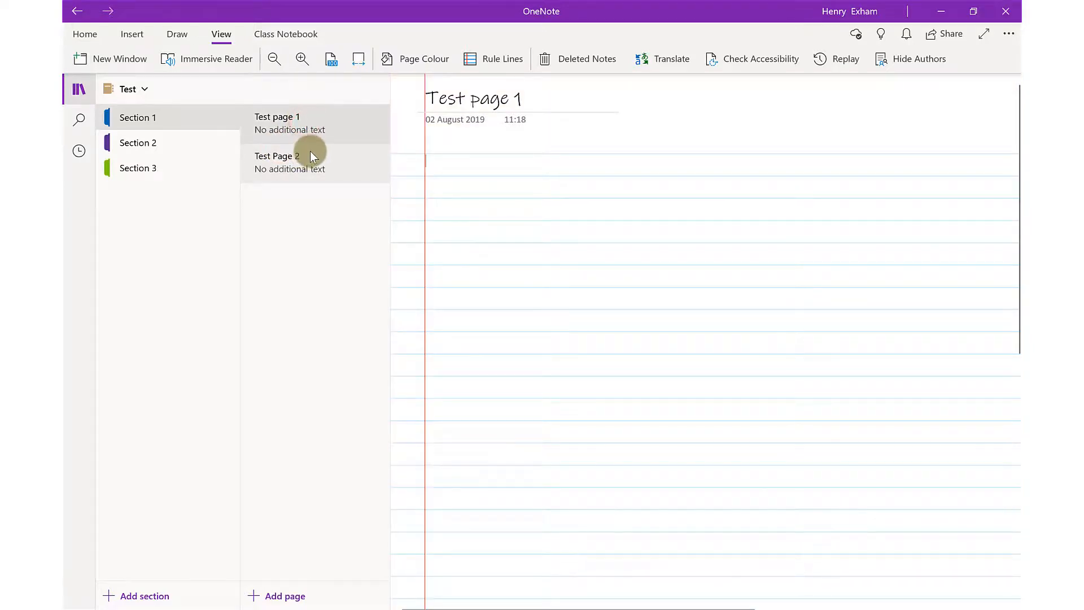
# Copy Test Page 2 from Section 1 and paste it into Section 2.
pyautogui.click(315, 155)
pyautogui.rightClick(503, 226)
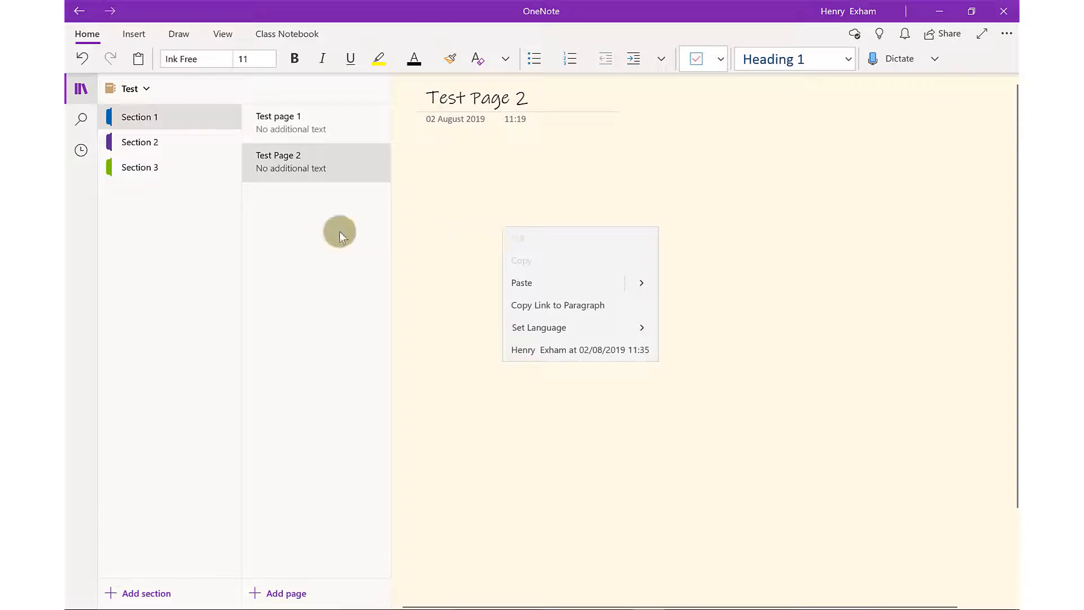
pyautogui.rightClick(306, 225)
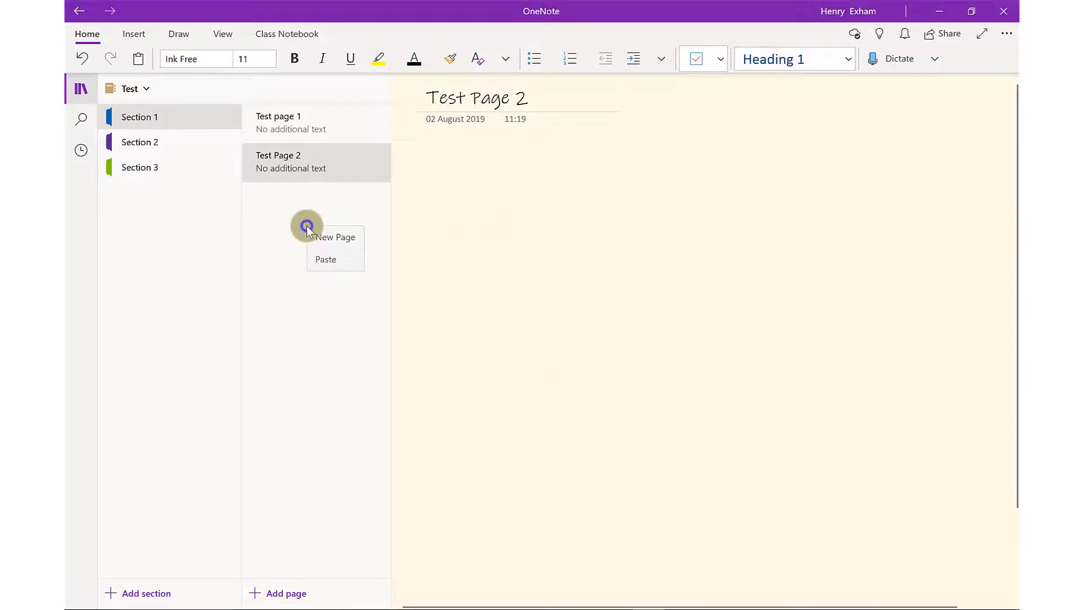
pyautogui.rightClick(315, 175)
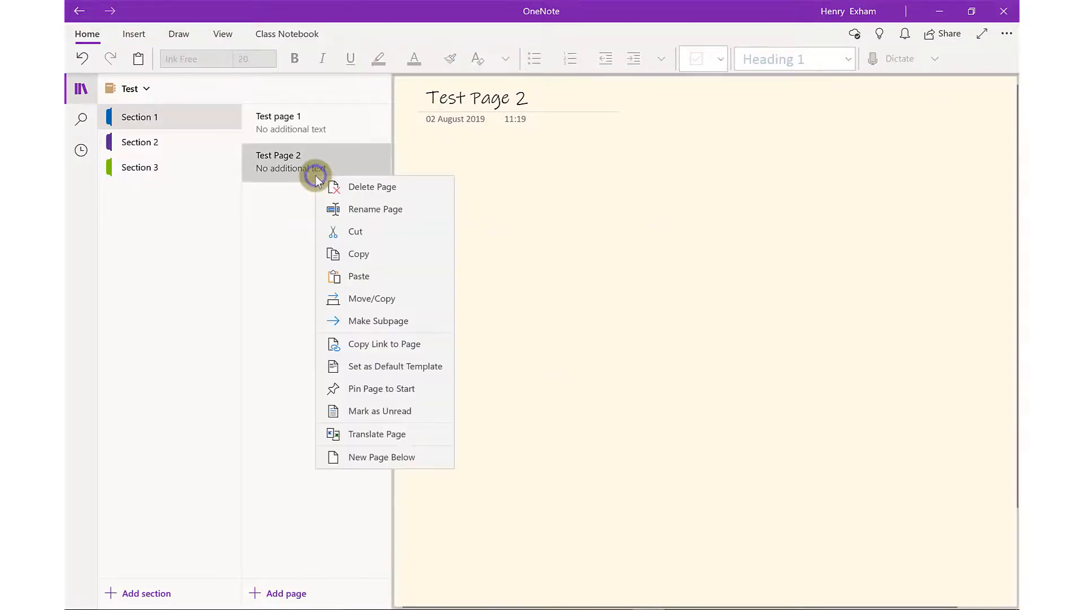
pyautogui.click(375, 252)
pyautogui.click(173, 137)
pyautogui.rightClick(282, 171)
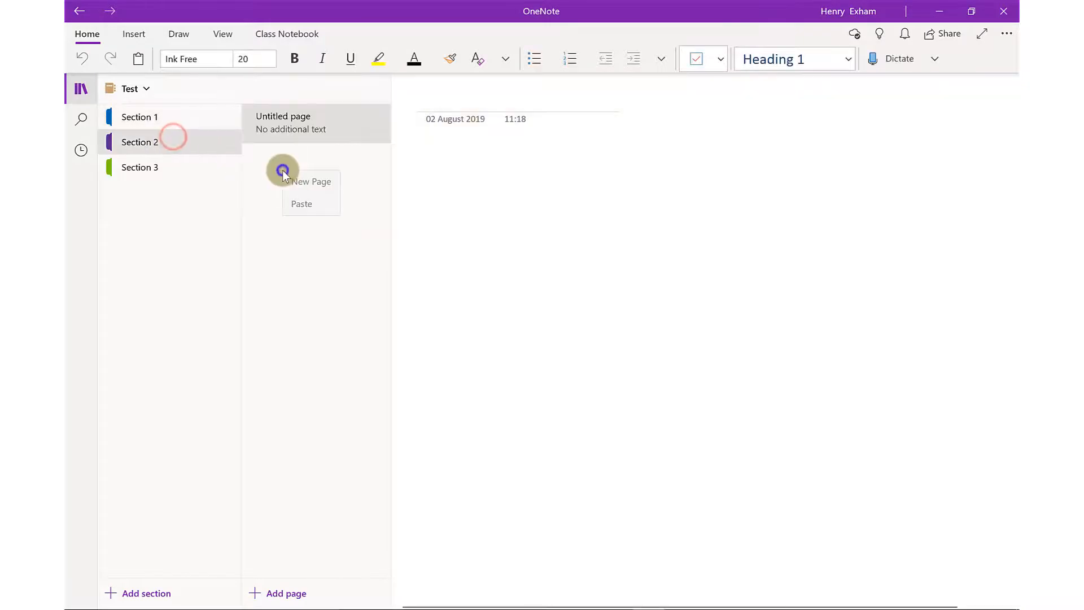
pyautogui.click(303, 215)
# Return to Section 1 and review the context commands offered for Test Page 2, the page list and the section list.
pyautogui.click(177, 117)
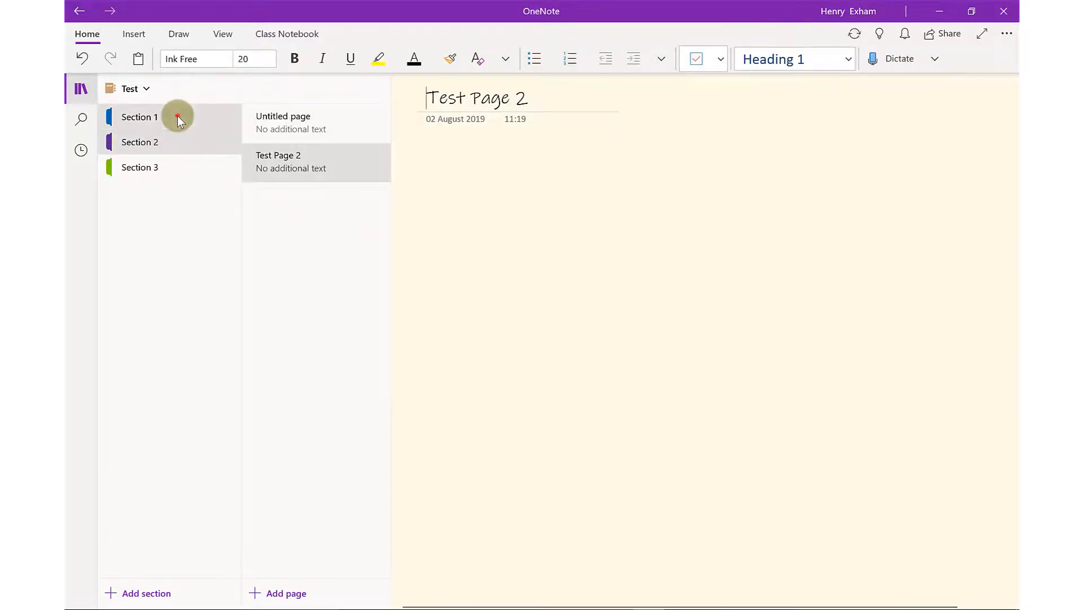
pyautogui.rightClick(313, 157)
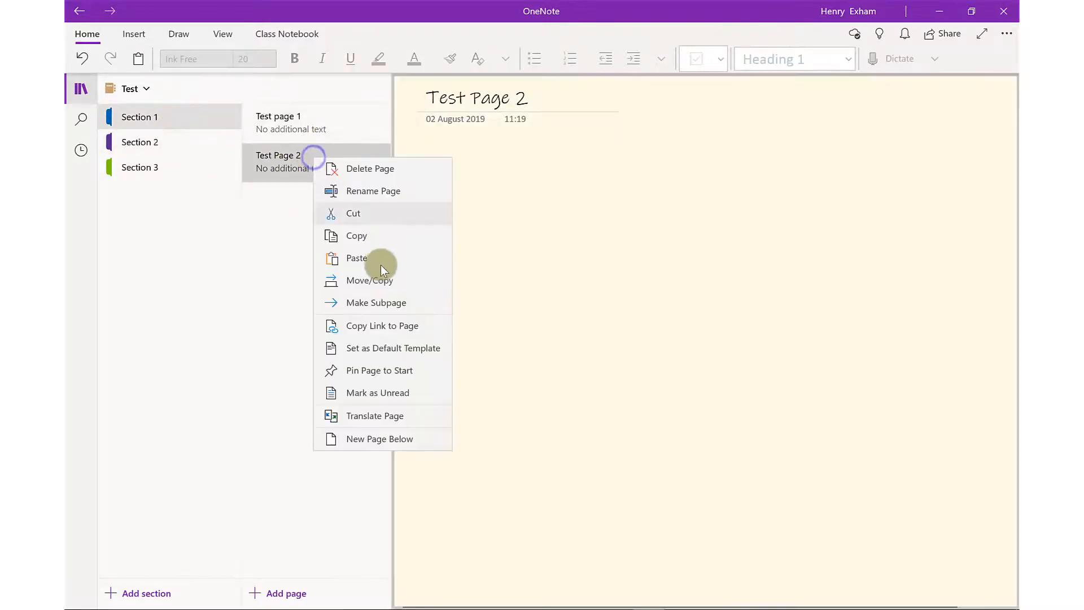
pyautogui.rightClick(281, 287)
pyautogui.rightClick(166, 281)
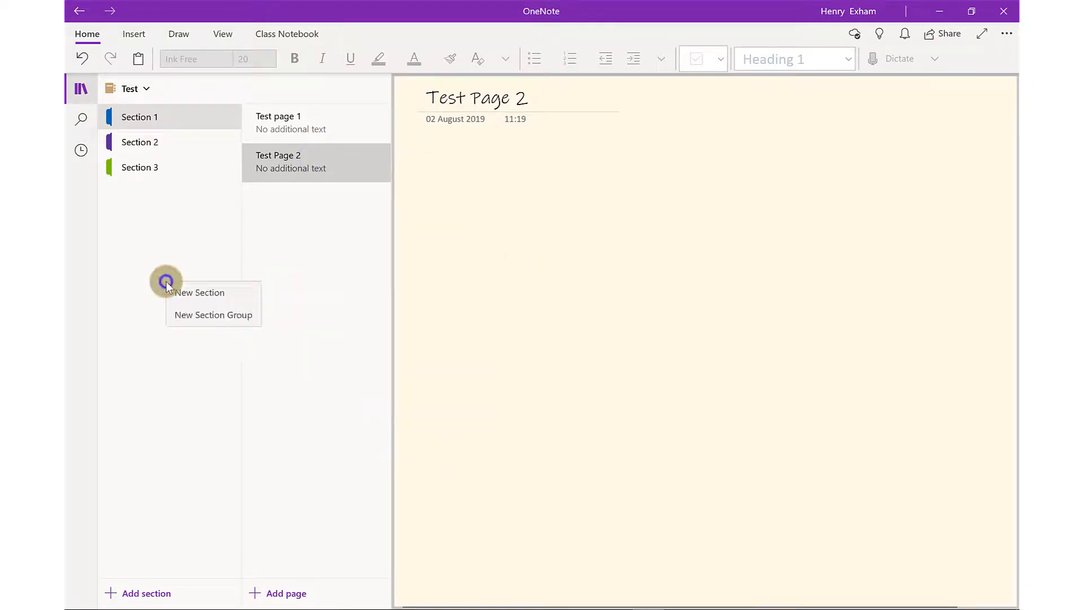
pyautogui.click(590, 206)
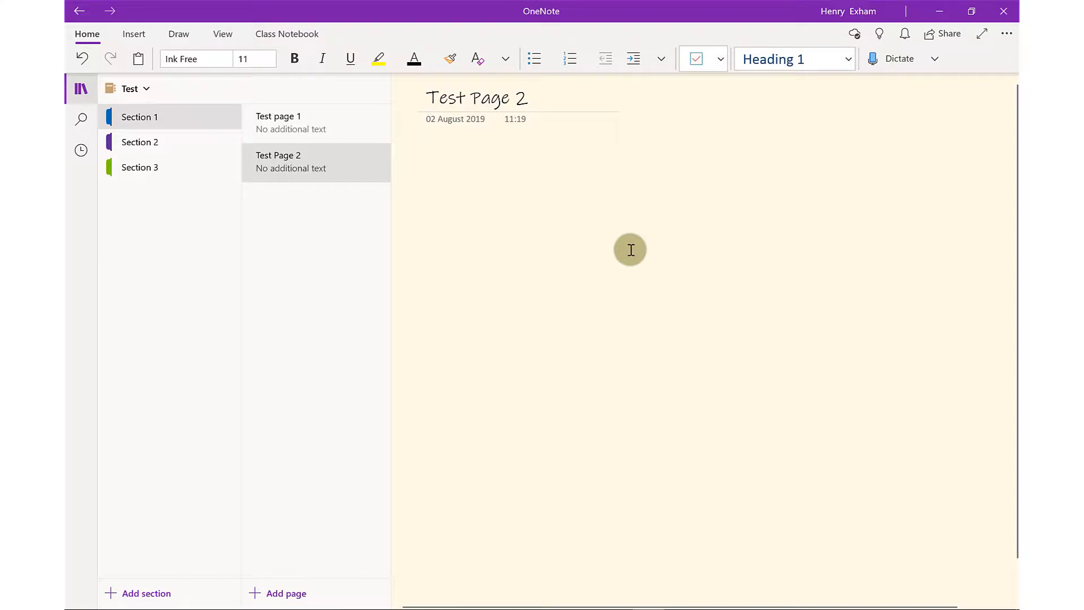
# Add a note reading "iuhdwaf" to Test Page 2 and move it to an empty area further down the page.
pyautogui.scroll(-8, 631, 250)
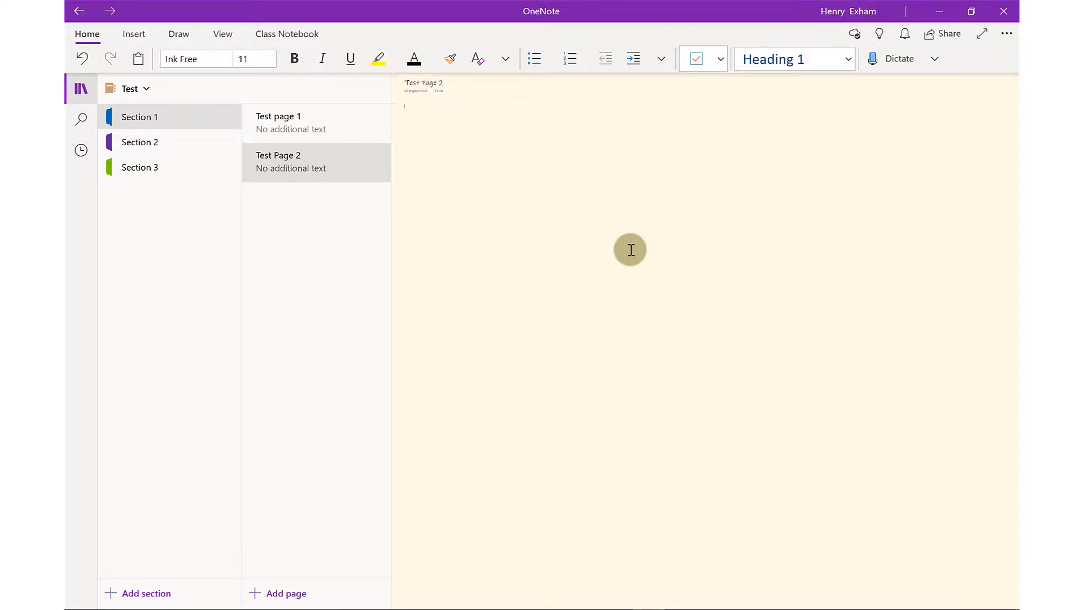
pyautogui.write('iuhdwaf')
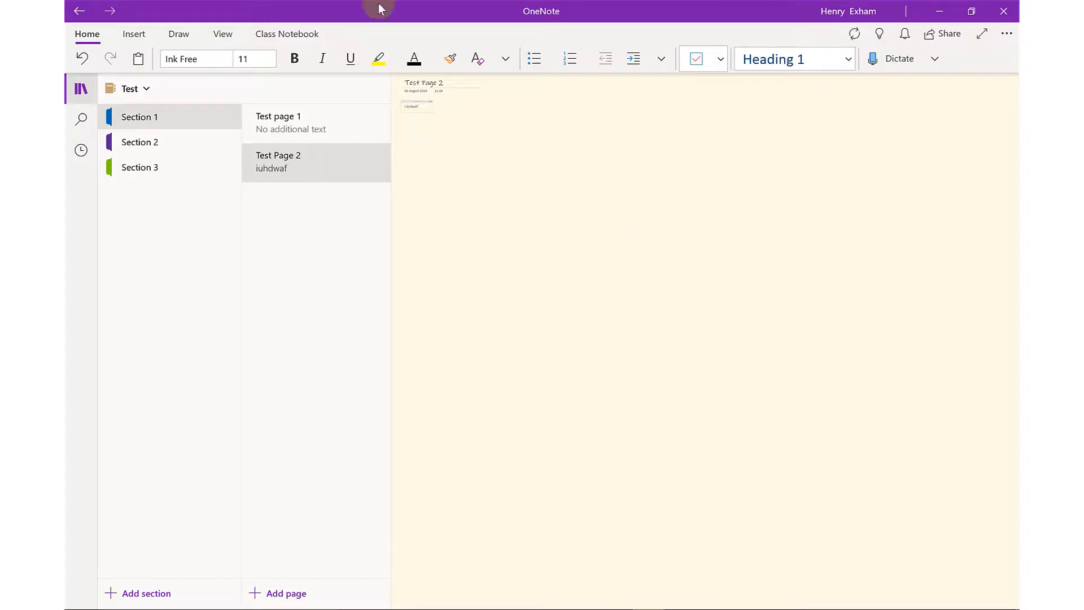
pyautogui.moveTo(418, 102); pyautogui.dragTo(600, 311)
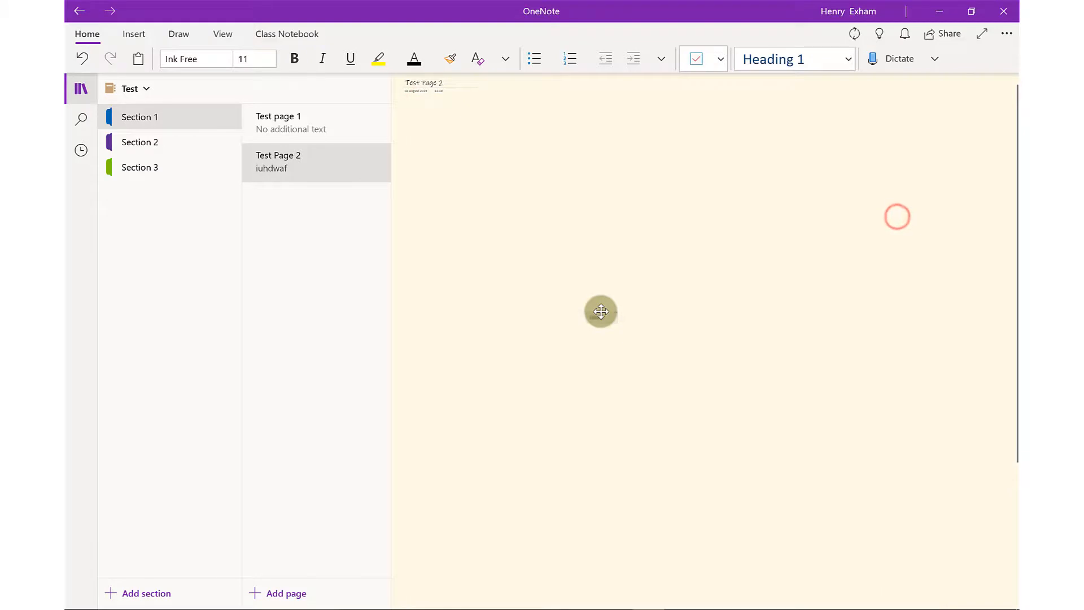
pyautogui.scroll(3, 601, 311)
pyautogui.moveTo(781, 331); pyautogui.dragTo(537, 200)
pyautogui.scroll(3, 536, 201)
pyautogui.scroll(4, 537, 201)
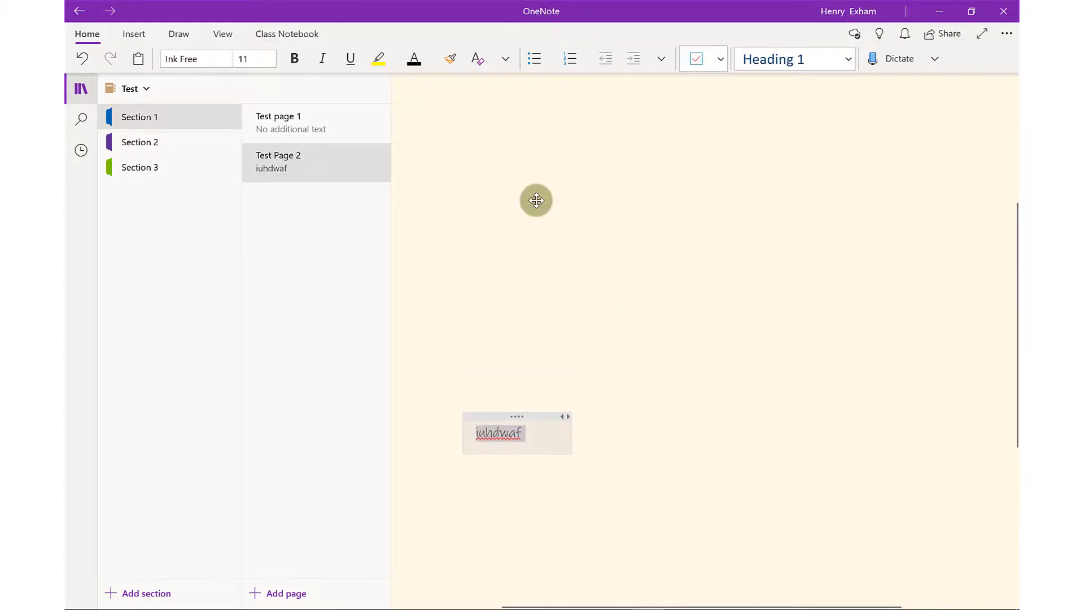
pyautogui.hscroll(-3, 536, 201)
pyautogui.scroll(5, 537, 200)
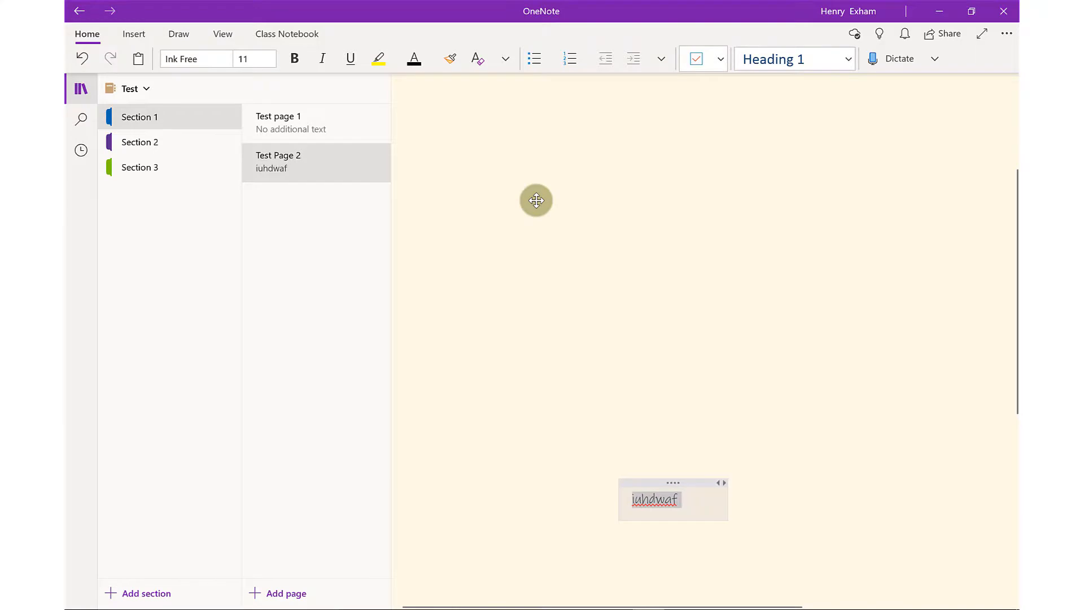
# Add a second note reading "jhasd" below the title of Test Page 2 and move it lower on the page.
pyautogui.click(552, 255)
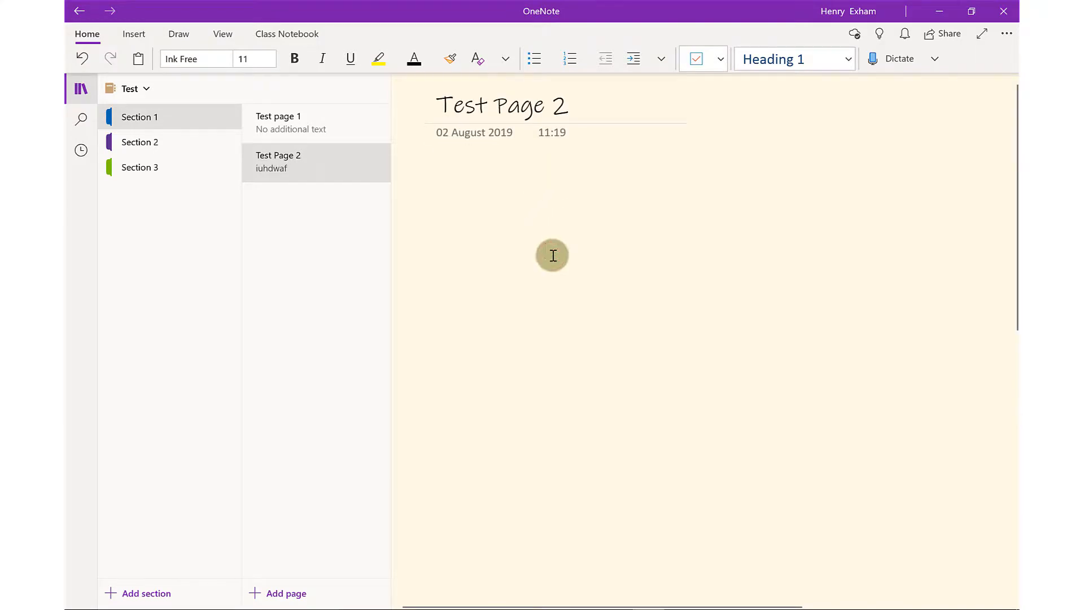
pyautogui.click(553, 255)
pyautogui.write('jhgs')
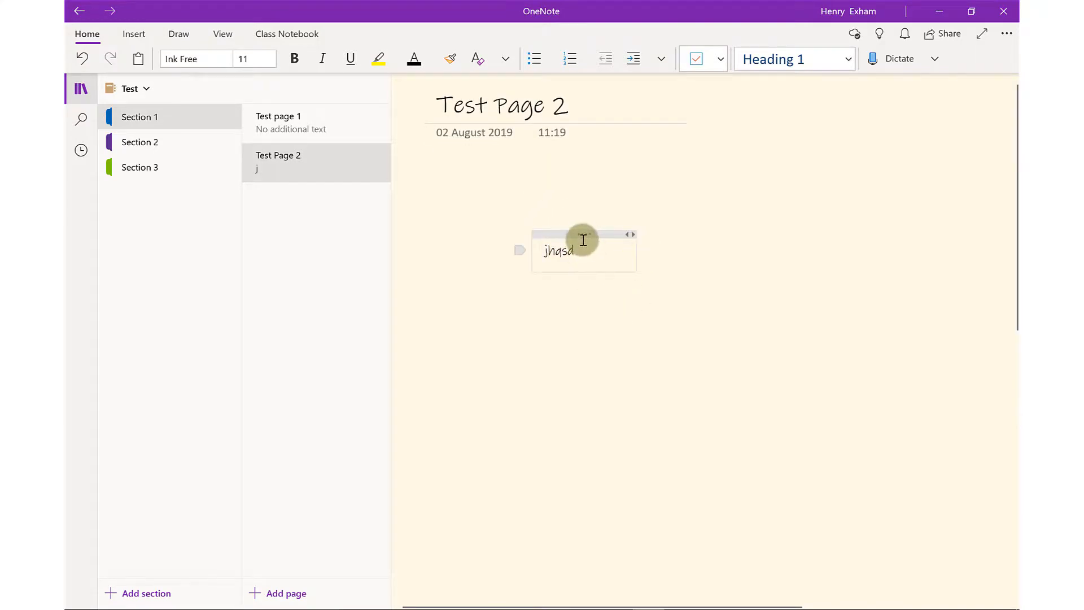
pyautogui.moveTo(586, 234); pyautogui.dragTo(670, 364)
# Add a note reading "kjnasdf" above the "jhasd" note and move it closer to the page's left margin.
pyautogui.click(626, 250)
pyautogui.write('kjnasdf')
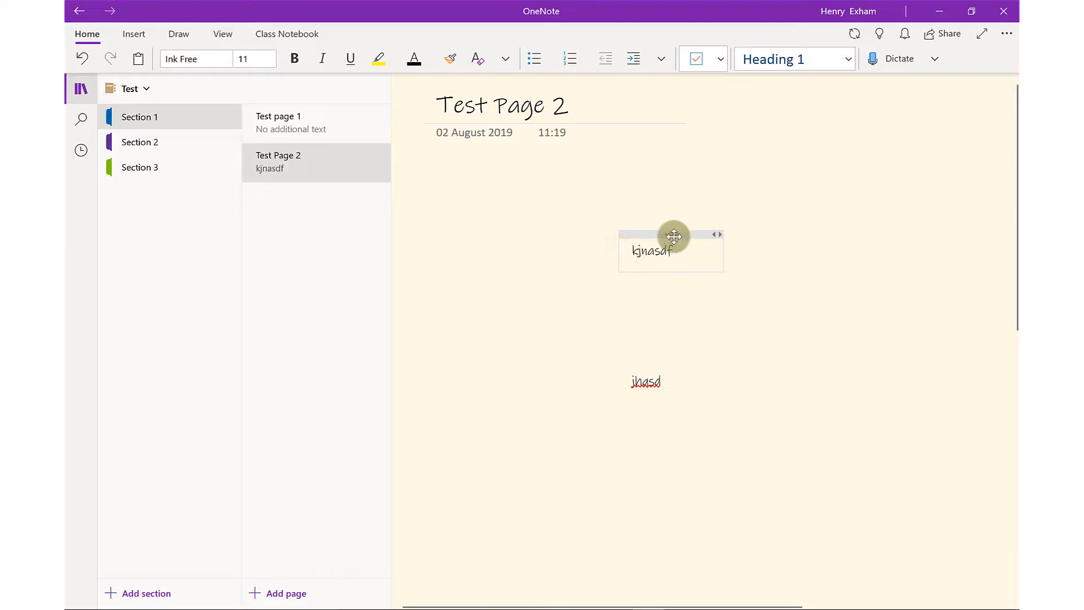
pyautogui.moveTo(673, 236); pyautogui.dragTo(534, 250)
pyautogui.click(730, 227)
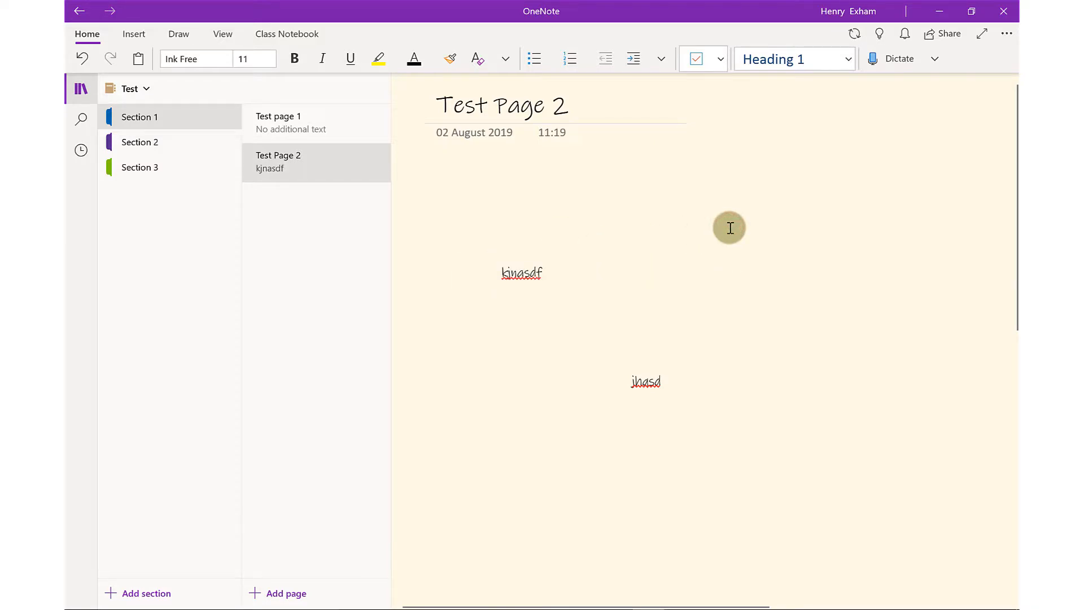
# Undo the last two note changes on Test Page 2 and redo them.
pyautogui.click(87, 58)
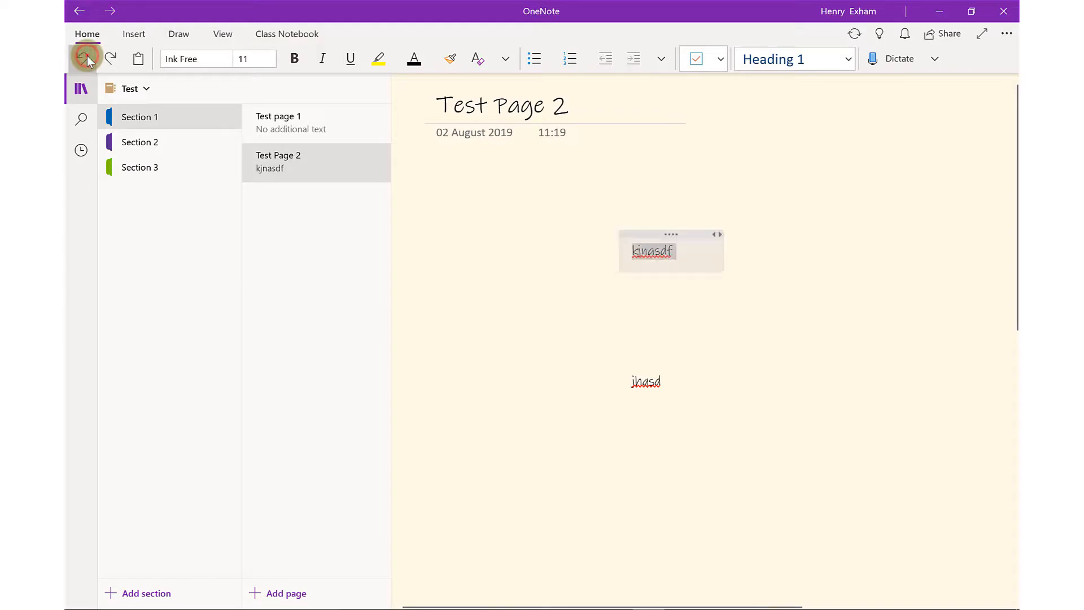
pyautogui.click(86, 59)
pyautogui.click(107, 58)
pyautogui.click(107, 58)
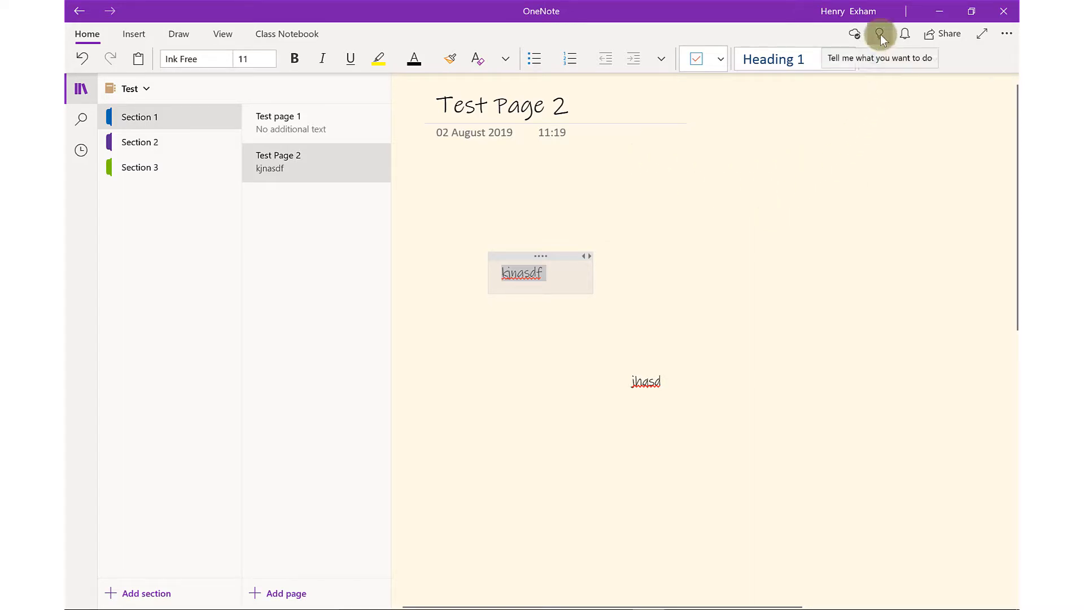
# Search the commands for "font" and examine the font and font colour choices without changing them.
pyautogui.click(778, 50)
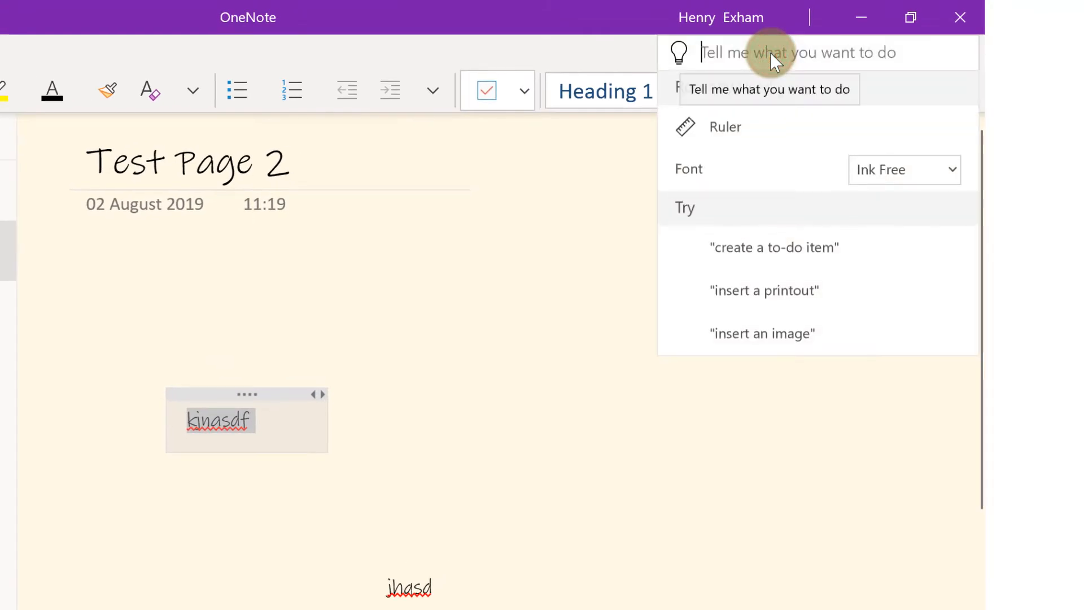
pyautogui.write('font')
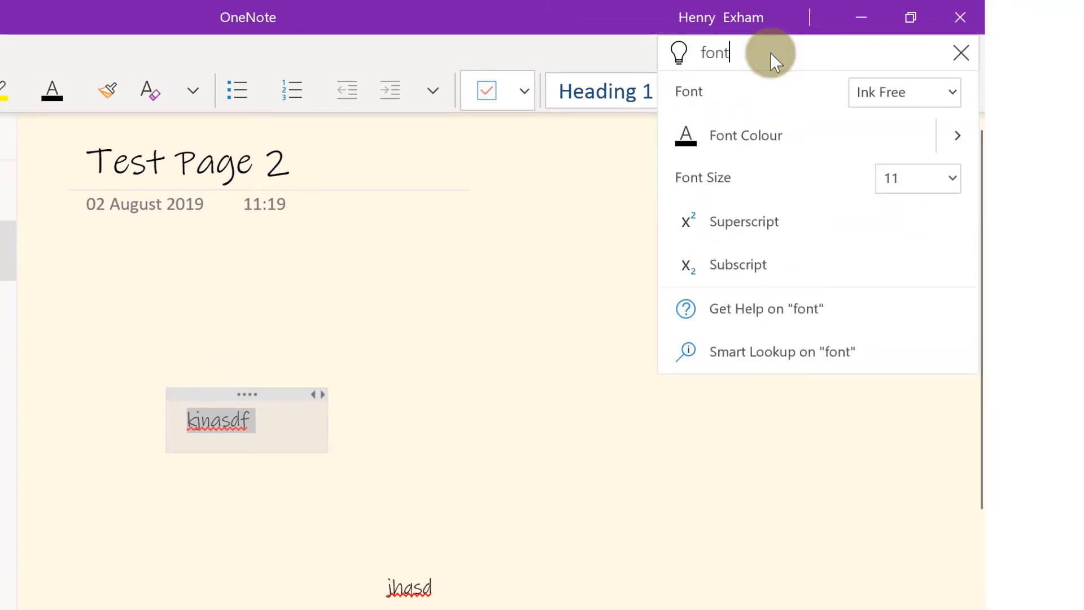
pyautogui.click(938, 95)
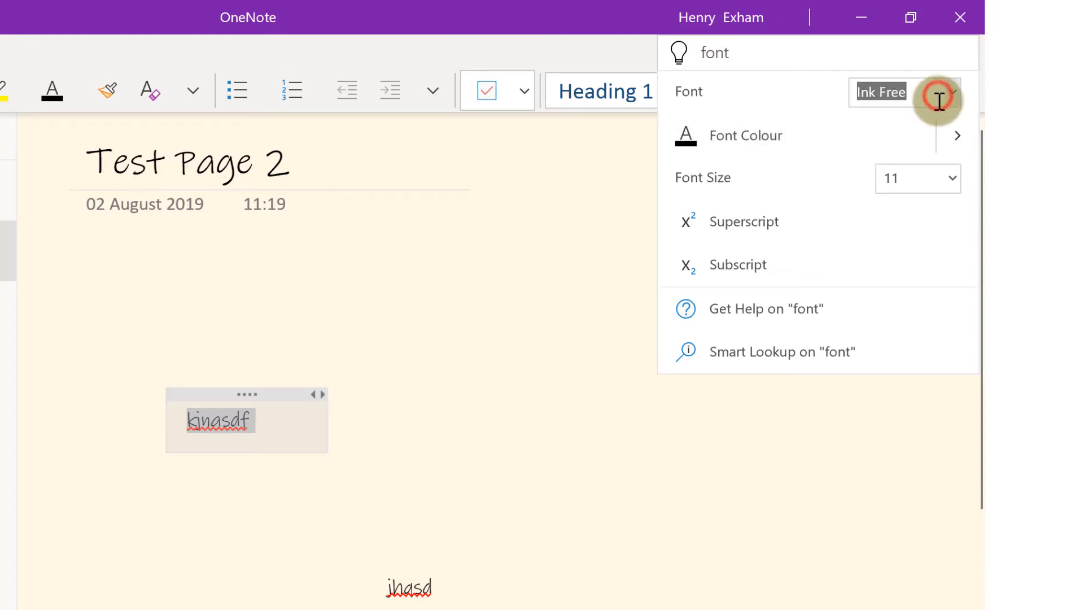
pyautogui.click(947, 133)
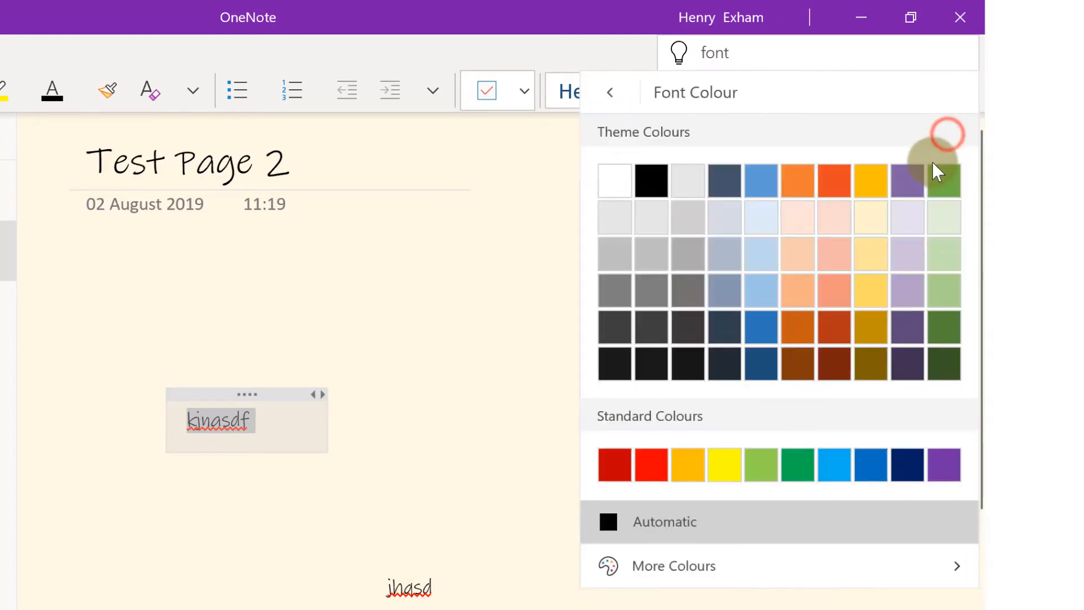
pyautogui.click(618, 93)
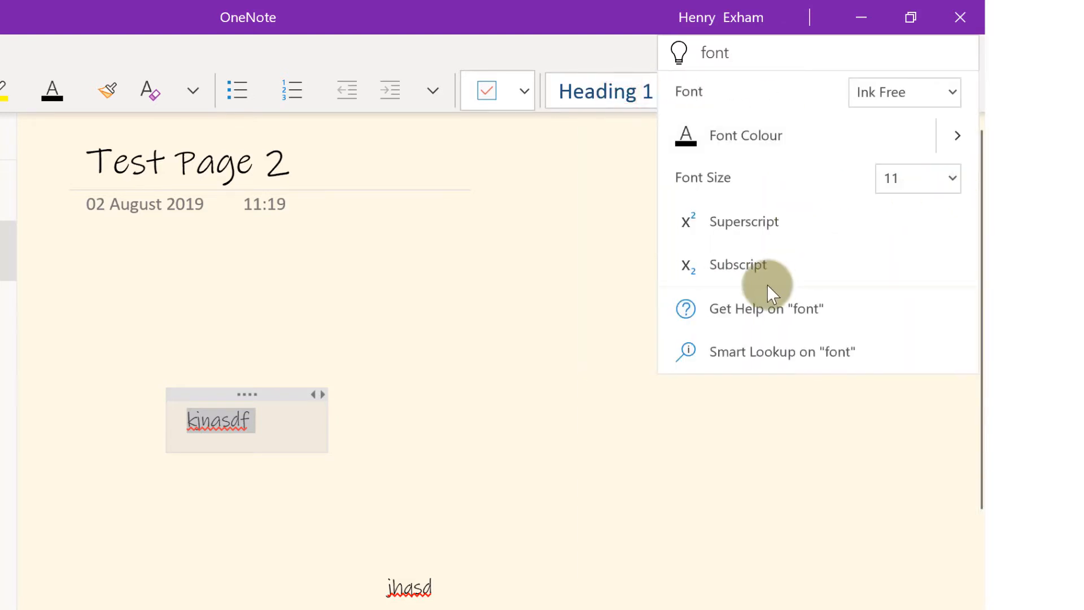
# Search the commands for "rul" and apply Standard Ruled lines to the background of Test Page 2.
pyautogui.write('rul')
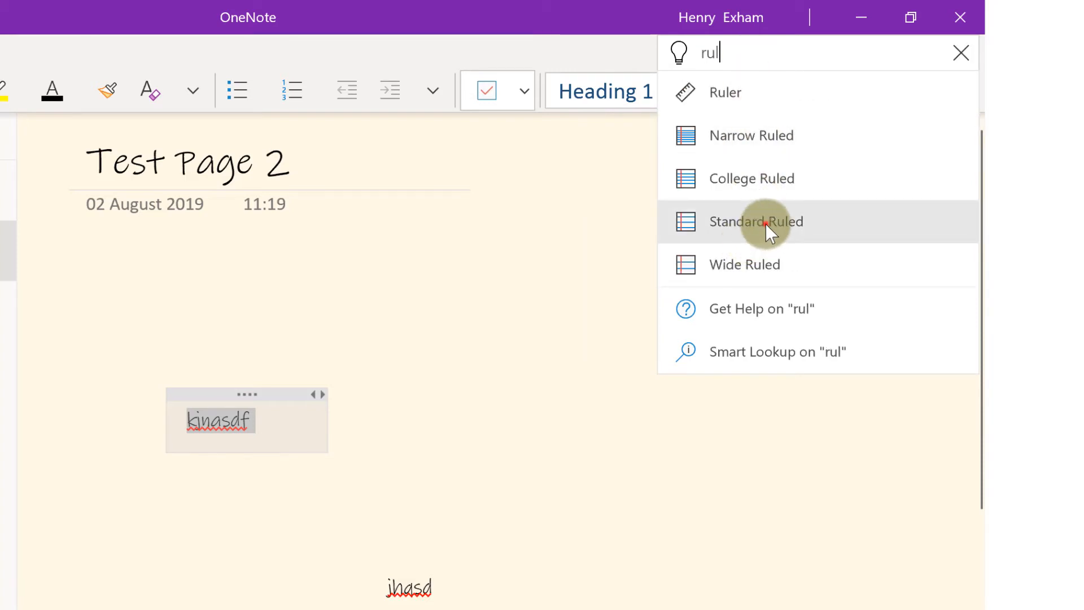
pyautogui.click(764, 223)
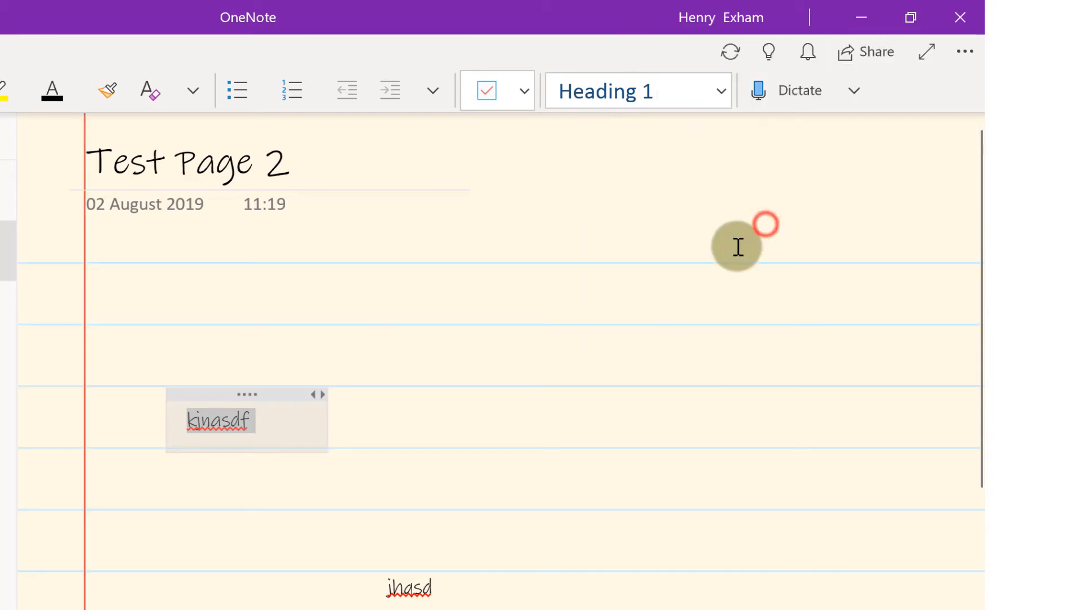
pyautogui.click(764, 54)
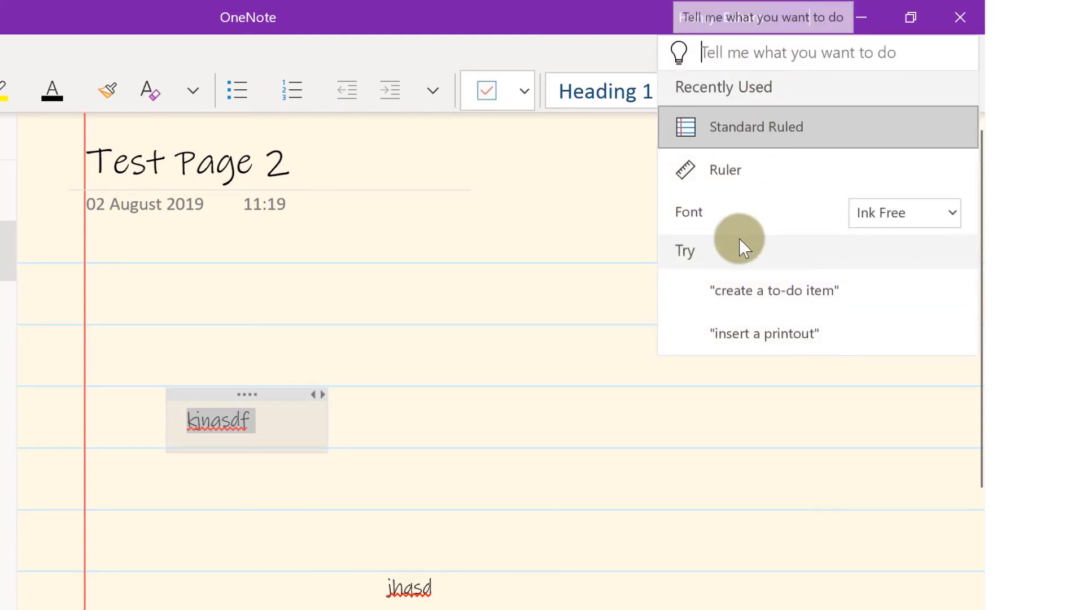
pyautogui.press('Return')
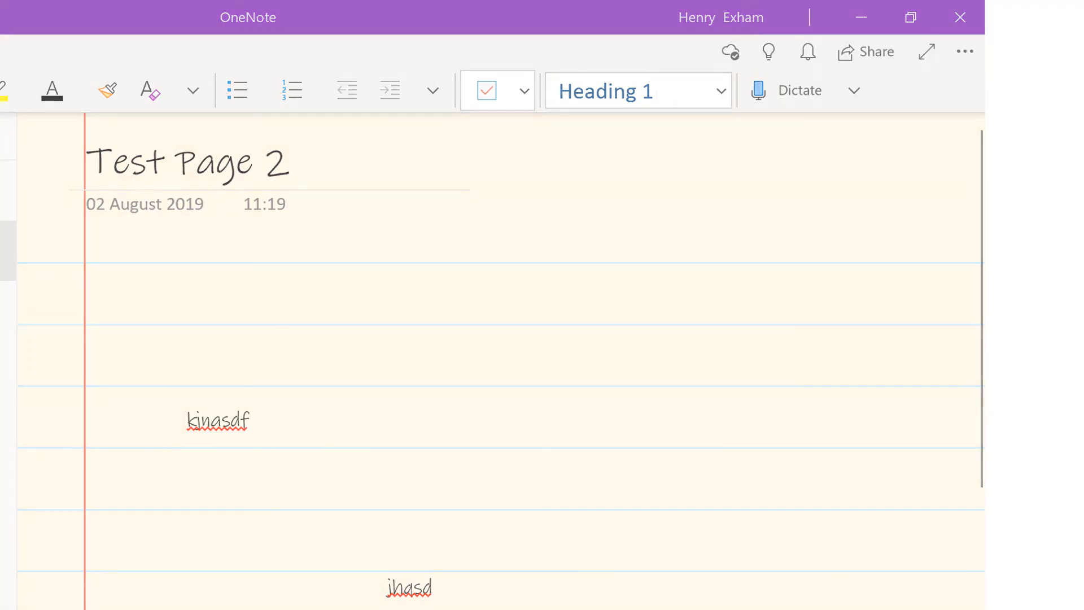